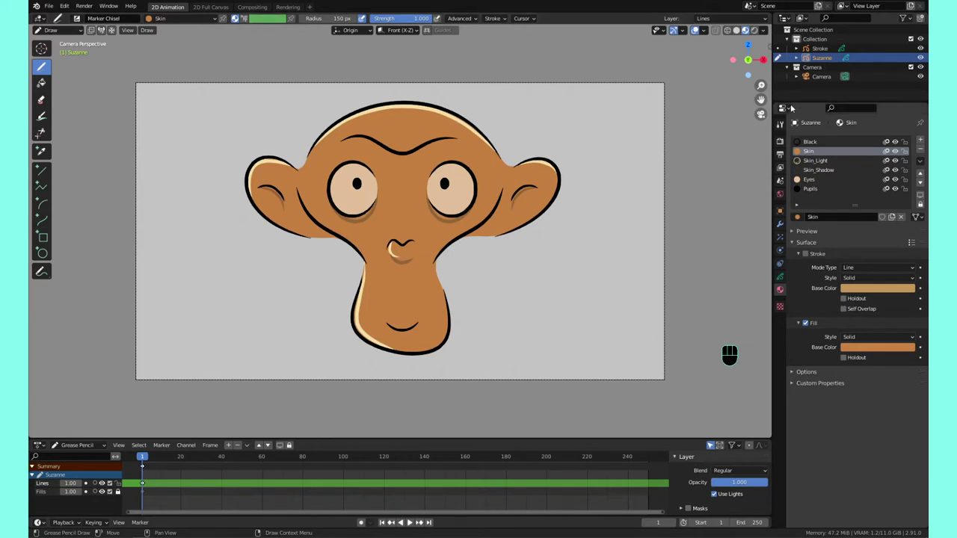
Step: Go through the Suzanne object's materials, from Black to Pupils, and examine their stroke and fill settings
{"action": "left_click", "coordinate": [822, 142]}
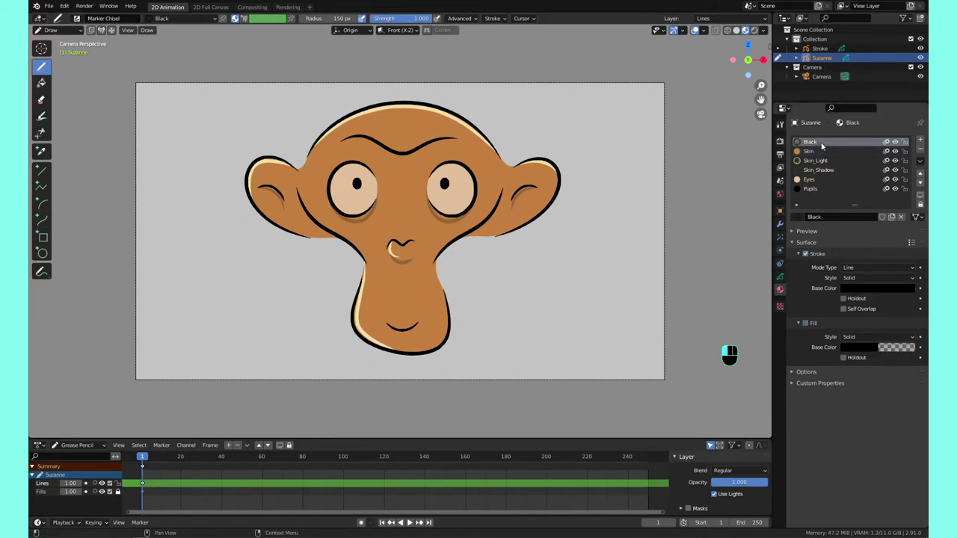
{"action": "left_click", "coordinate": [823, 161]}
{"action": "left_click", "coordinate": [825, 170]}
{"action": "left_click", "coordinate": [822, 179]}
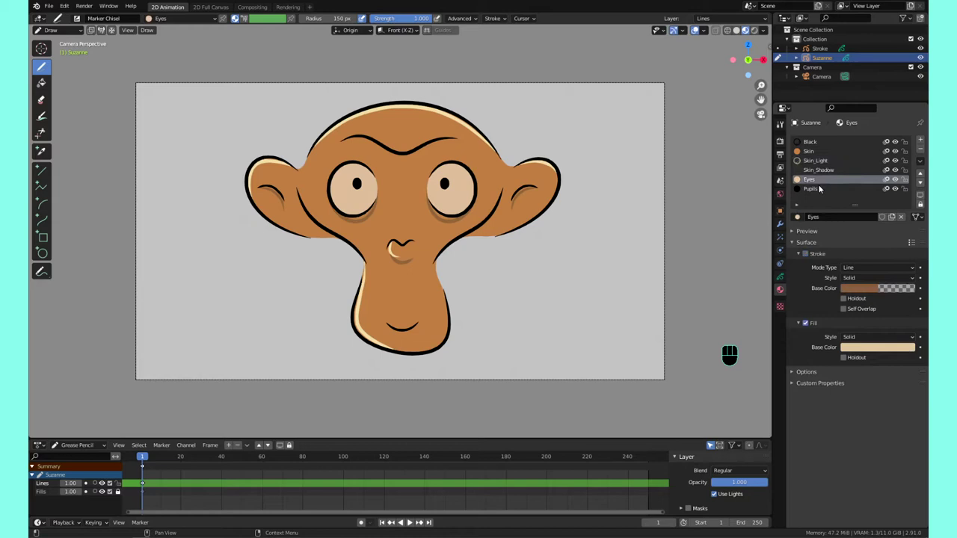
{"action": "left_click", "coordinate": [821, 189]}
{"action": "left_click", "coordinate": [812, 152]}
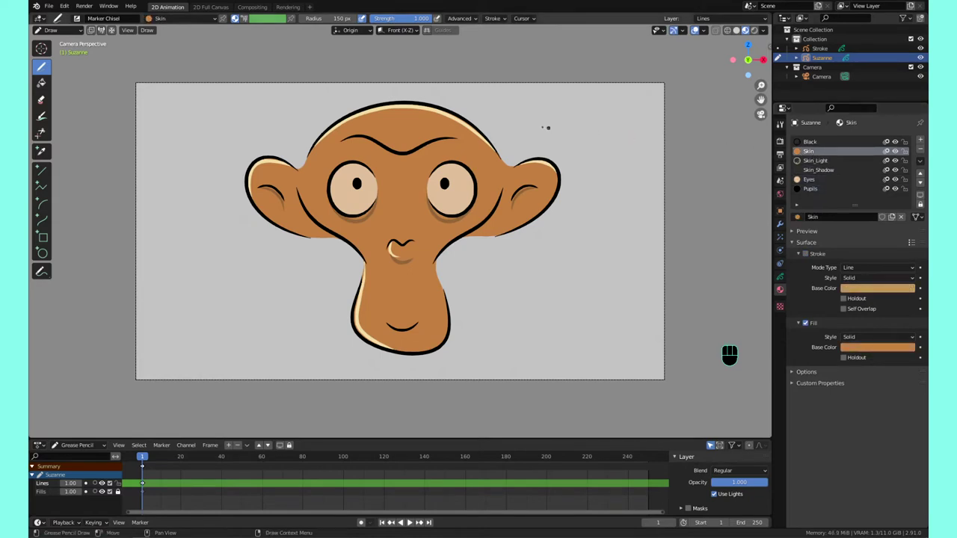
{"action": "left_click", "coordinate": [823, 170]}
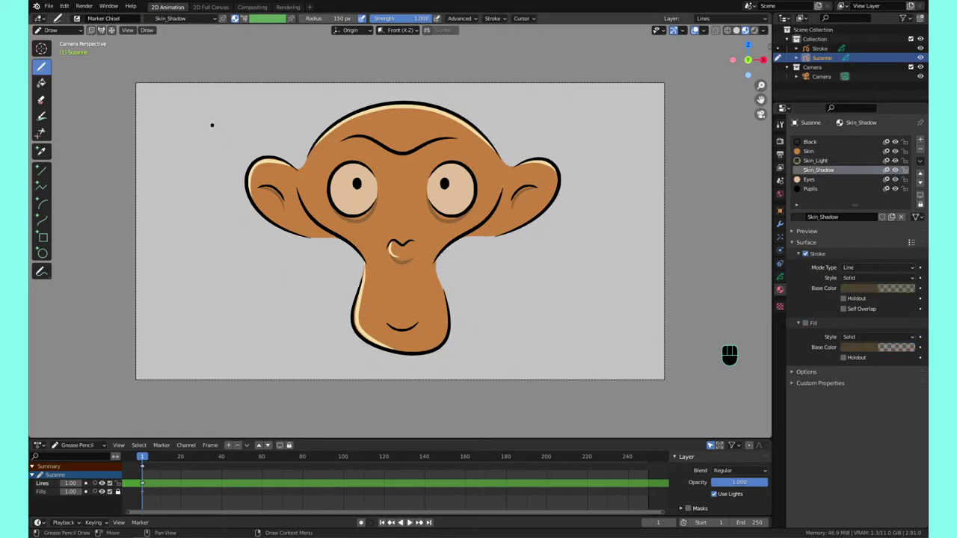
{"action": "left_click", "coordinate": [811, 180]}
{"action": "left_click", "coordinate": [814, 189]}
Step: Try the Eyes and Pupils materials with a test stroke each beside the monkey head, undoing both strokes
{"action": "left_click", "coordinate": [815, 183]}
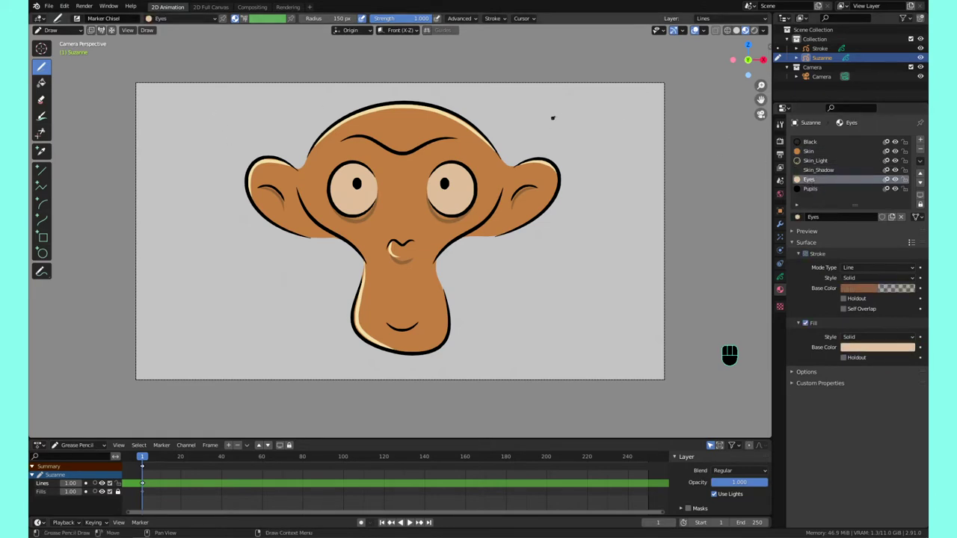
{"action": "left_click_drag", "start_coordinate": [551, 119], "coordinate": [587, 138]}
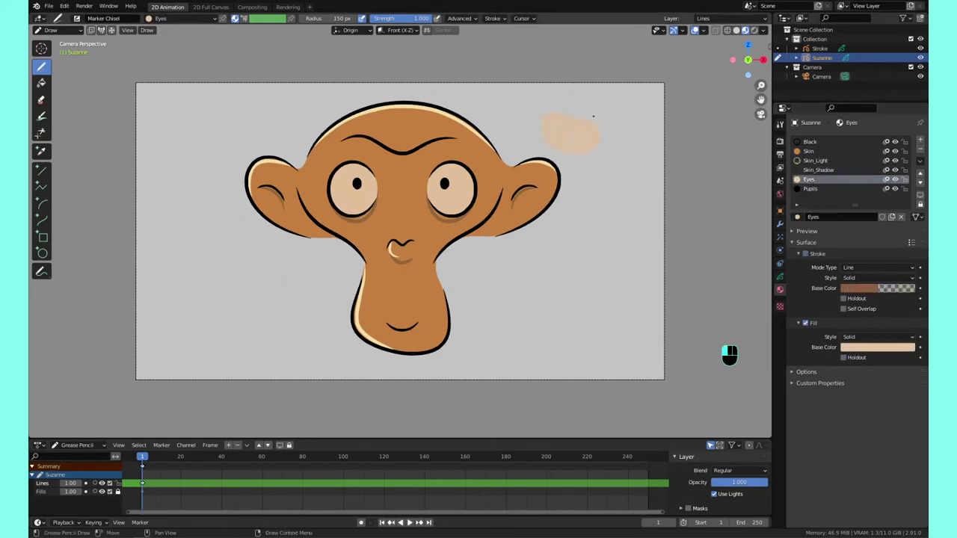
{"action": "key", "text": "ctrl+z"}
{"action": "left_click", "coordinate": [813, 188]}
{"action": "left_click_drag", "start_coordinate": [576, 146], "coordinate": [678, 121]}
{"action": "key", "text": "ctrl+z"}
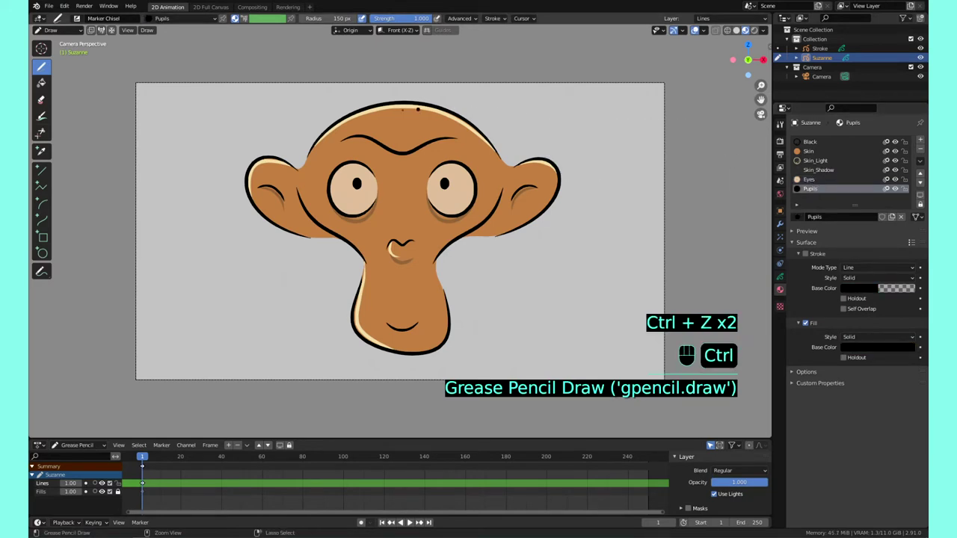
Step: Make Skin the active material from the canvas, draw a test shape beside the head, and undo it
{"action": "right_click", "coordinate": [242, 117]}
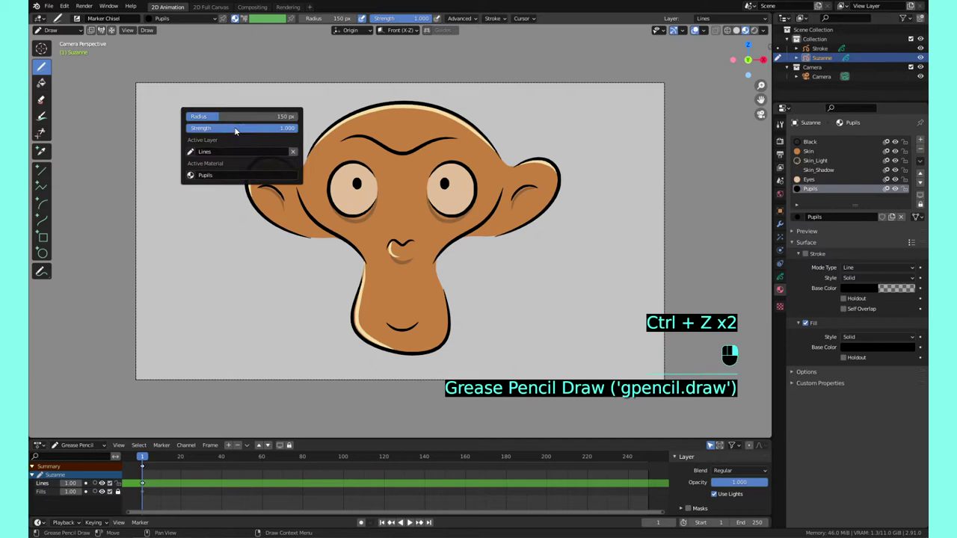
{"action": "left_click", "coordinate": [196, 175]}
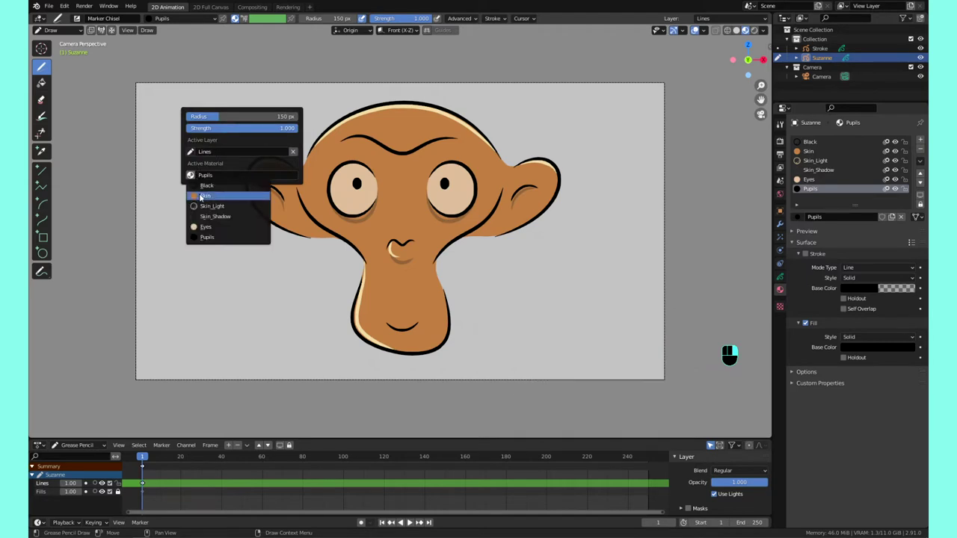
{"action": "left_click", "coordinate": [213, 192]}
{"action": "mouse_move", "coordinate": [213, 116]}
{"action": "left_mouse_down"}
{"action": "mouse_move", "coordinate": [171, 152]}
{"action": "mouse_move", "coordinate": [228, 136]}
{"action": "left_mouse_up"}
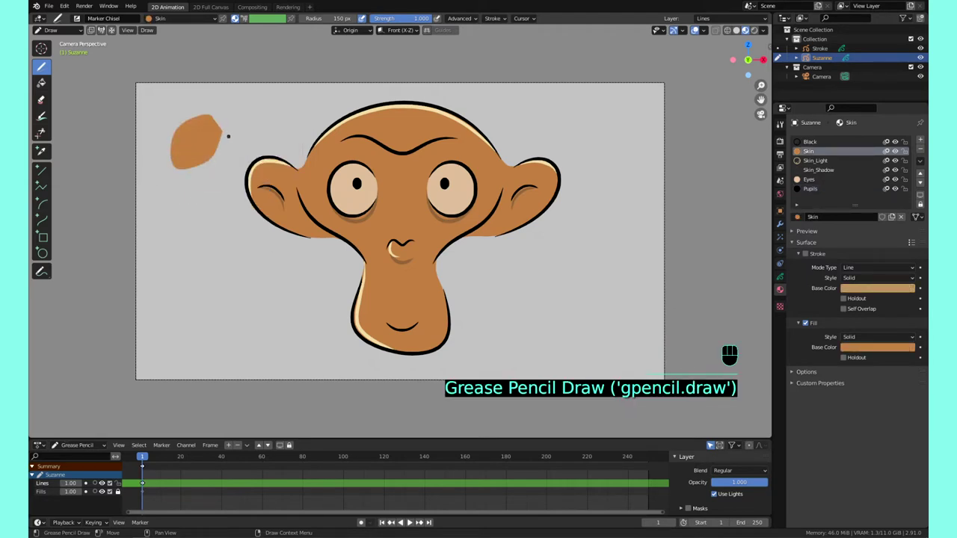
{"action": "key", "text": "ctrl+z"}
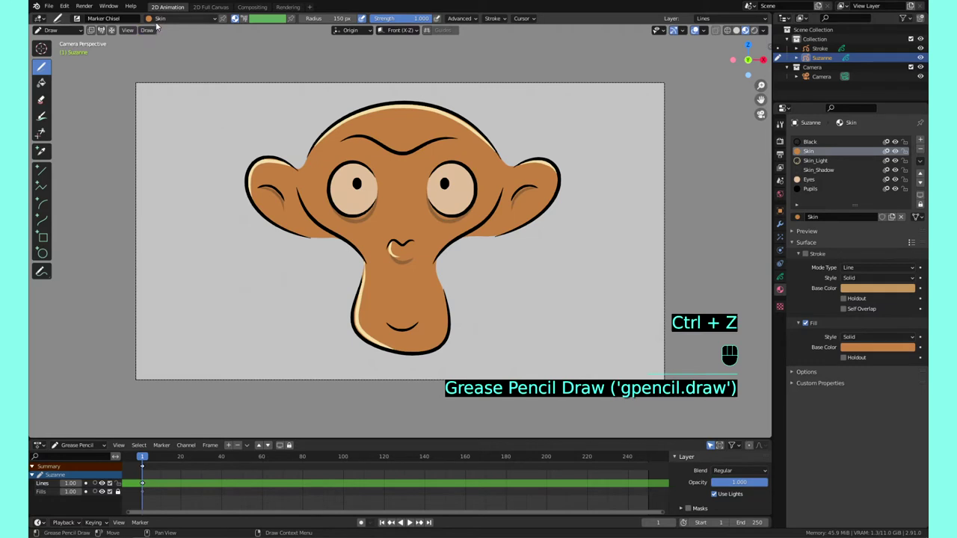
Step: Try a pink fill base color on the Skin material, and undo the color change
{"action": "left_click", "coordinate": [152, 19]}
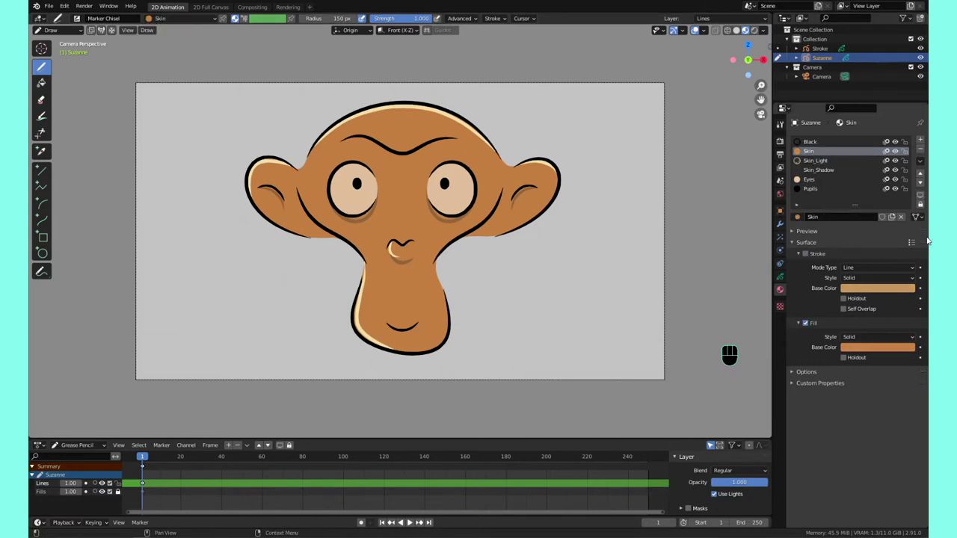
{"action": "left_click", "coordinate": [821, 142]}
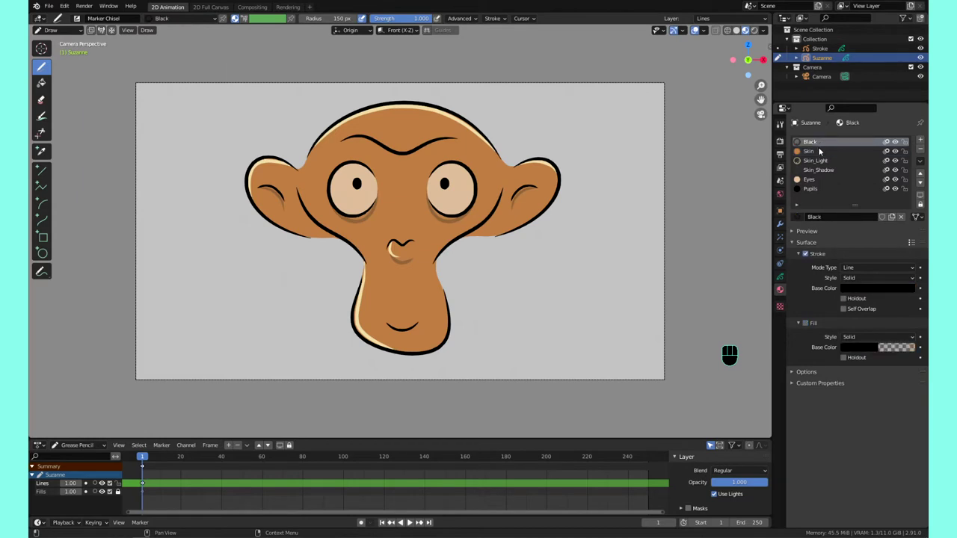
{"action": "left_click", "coordinate": [821, 152]}
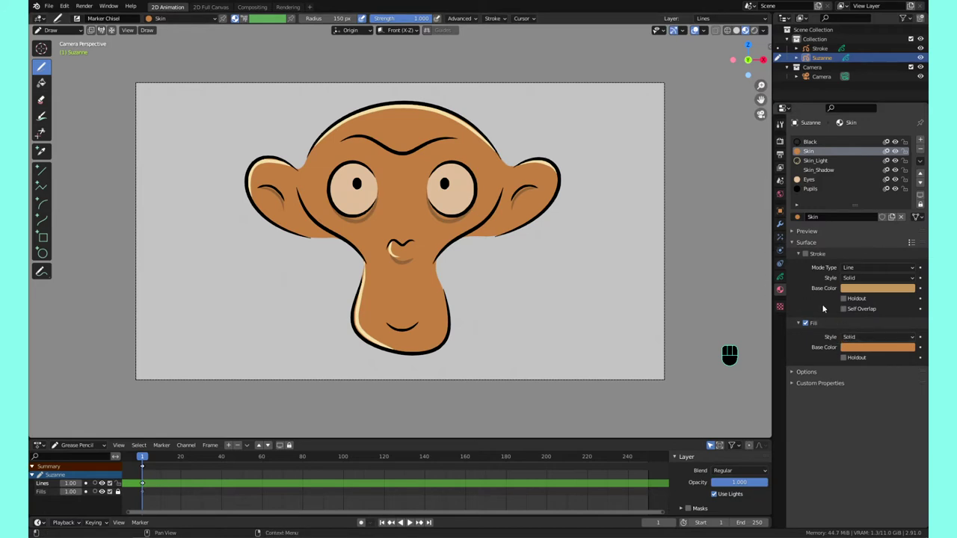
{"action": "left_click", "coordinate": [867, 347]}
{"action": "left_click", "coordinate": [872, 350]}
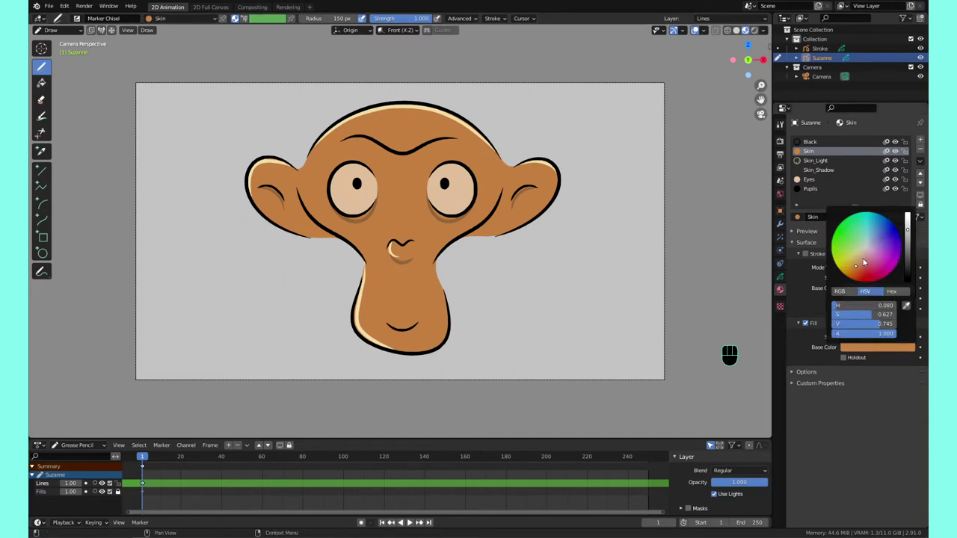
{"action": "left_click", "coordinate": [853, 238]}
{"action": "left_click_drag", "start_coordinate": [853, 238], "coordinate": [870, 254]}
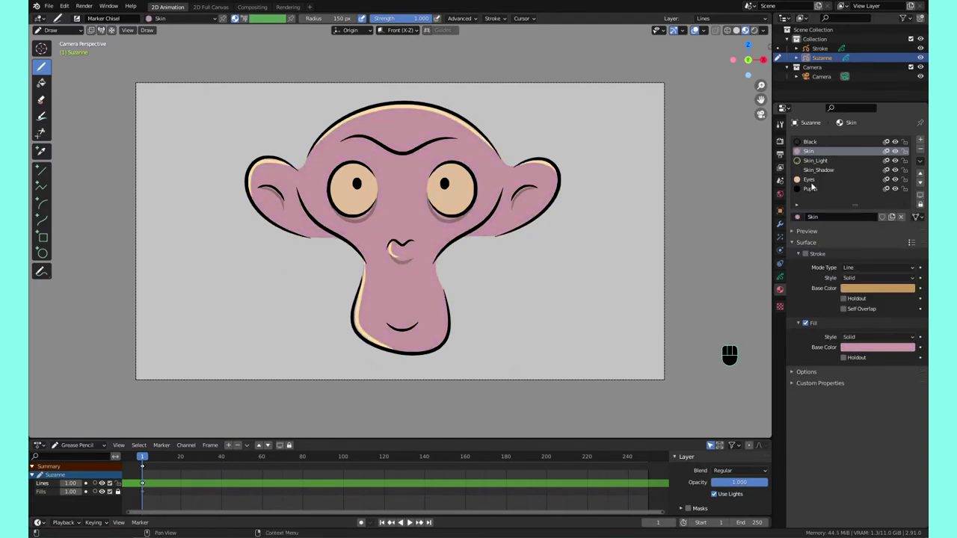
{"action": "key", "text": "ctrl+z"}
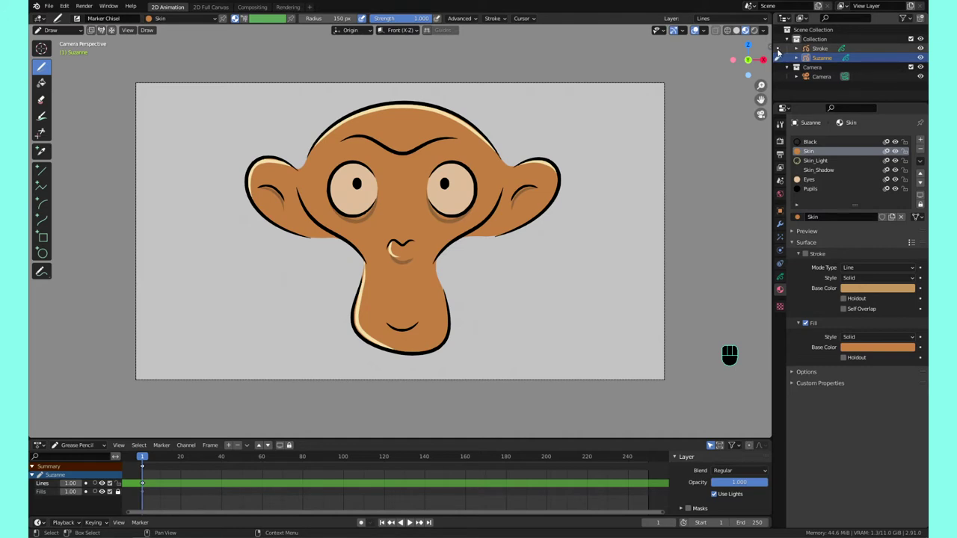
Step: Switch drawing to the Stroke object and hide the Suzanne object in the viewport
{"action": "left_click", "coordinate": [810, 47]}
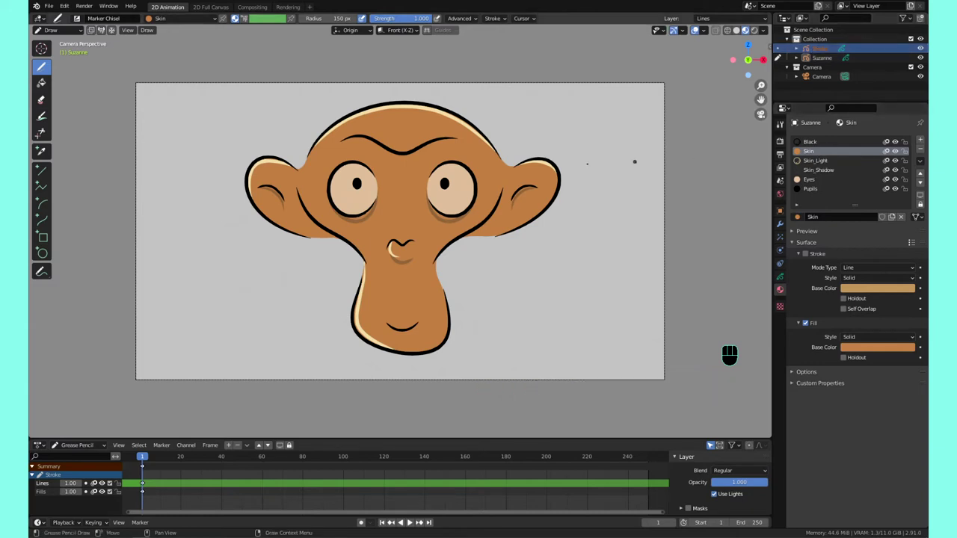
{"action": "left_click", "coordinate": [777, 48]}
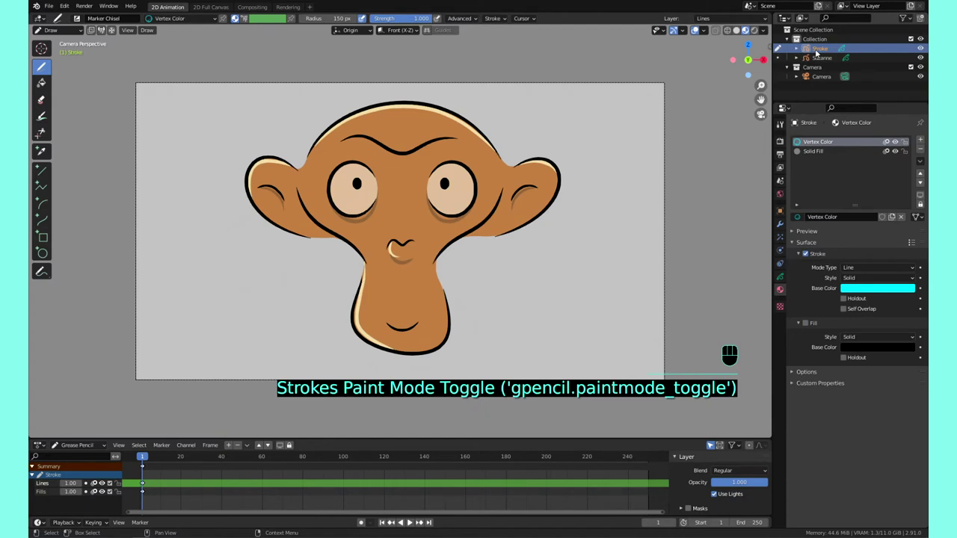
{"action": "left_click", "coordinate": [921, 57]}
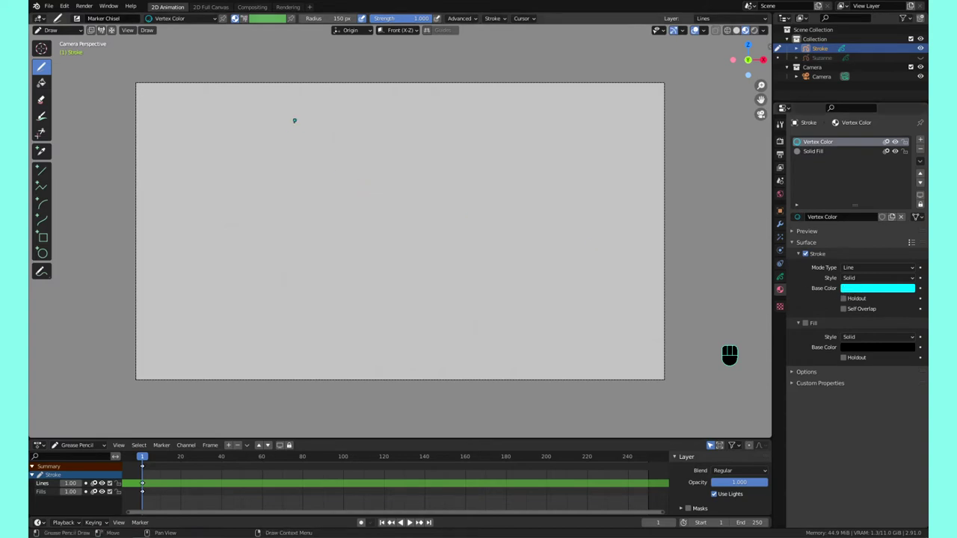
Step: Set the brush to use color attributes instead of material color, and draw one light green and one pink curvy stroke
{"action": "left_click", "coordinate": [244, 21]}
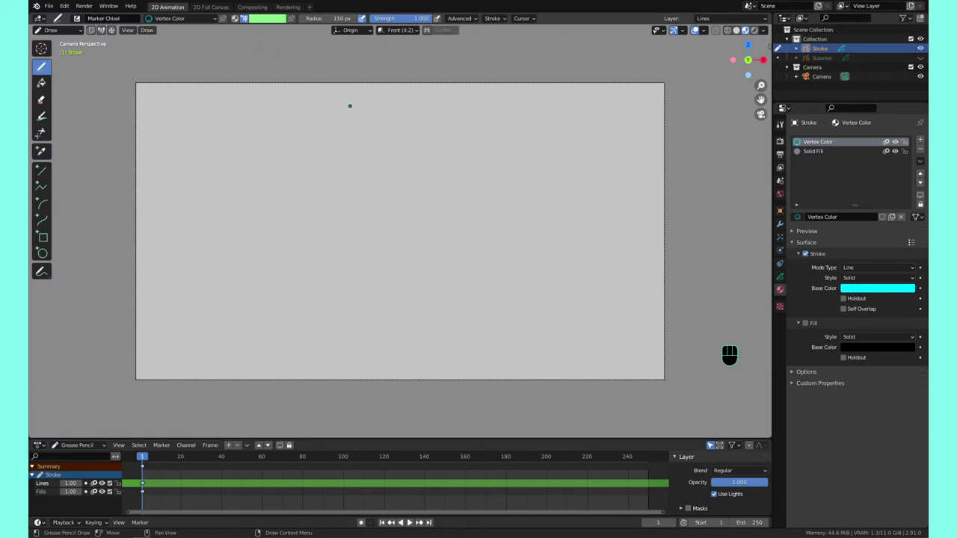
{"action": "mouse_move", "coordinate": [350, 105]}
{"action": "left_mouse_down"}
{"action": "mouse_move", "coordinate": [295, 211]}
{"action": "mouse_move", "coordinate": [327, 238]}
{"action": "left_mouse_up"}
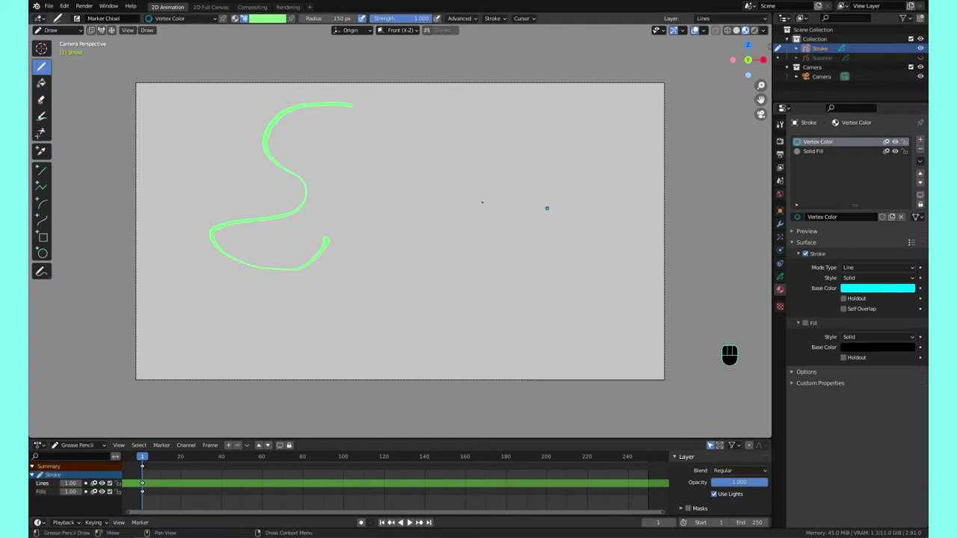
{"action": "left_click", "coordinate": [264, 21]}
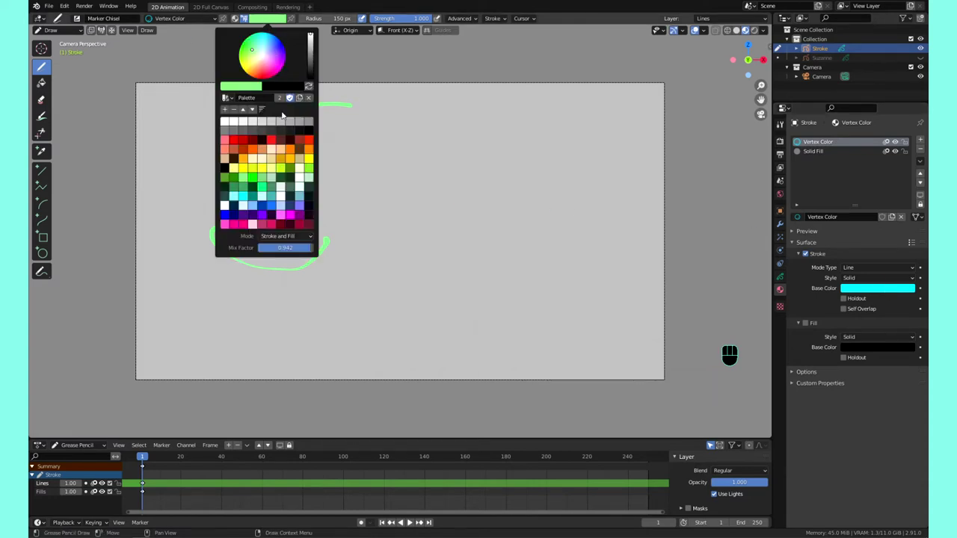
{"action": "left_click", "coordinate": [247, 225]}
{"action": "mouse_move", "coordinate": [410, 111]}
{"action": "left_mouse_down"}
{"action": "mouse_move", "coordinate": [374, 184]}
{"action": "mouse_move", "coordinate": [409, 289]}
{"action": "mouse_move", "coordinate": [427, 264]}
{"action": "left_mouse_up"}
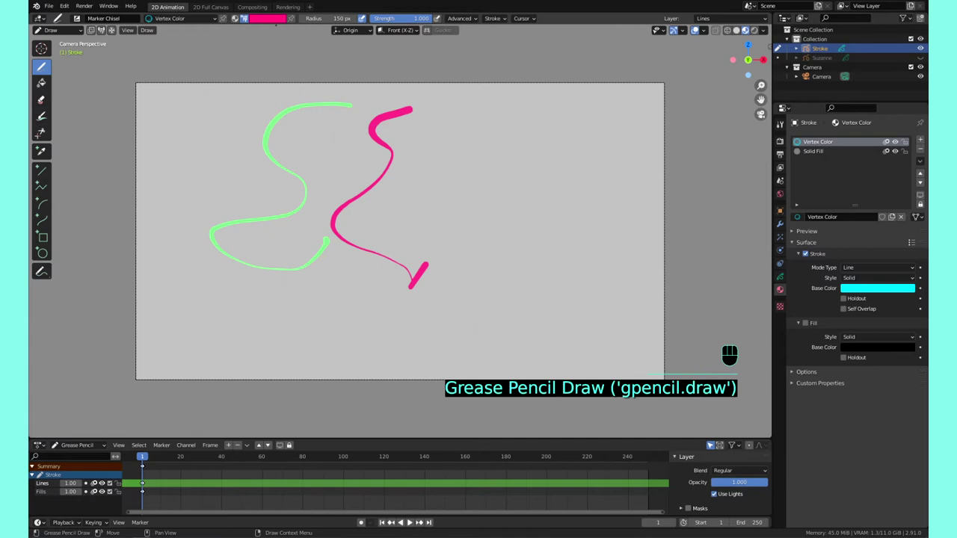
Step: Pick a cream color from the palette and draw three curvy strokes beside the pink one
{"action": "left_click", "coordinate": [274, 20]}
{"action": "left_click", "coordinate": [280, 134]}
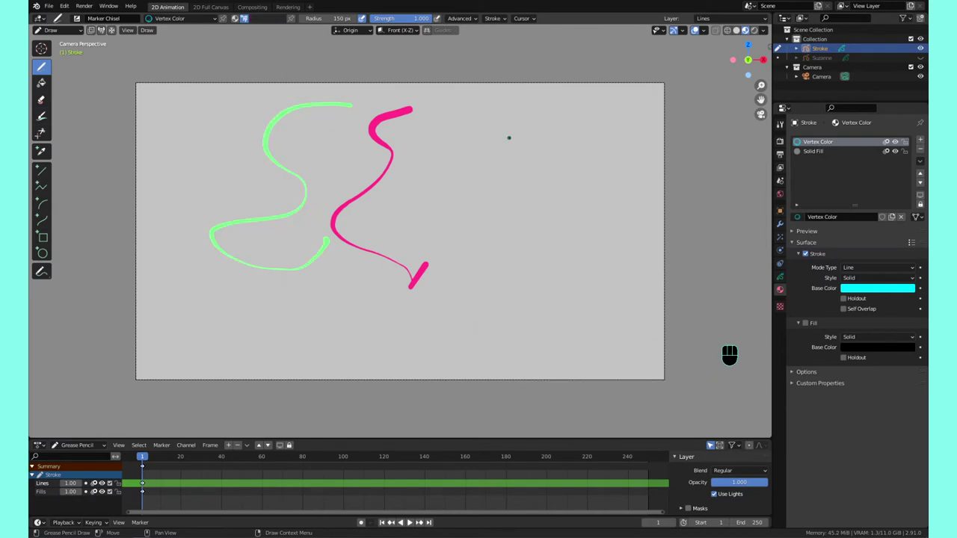
{"action": "right_click", "coordinate": [510, 137]}
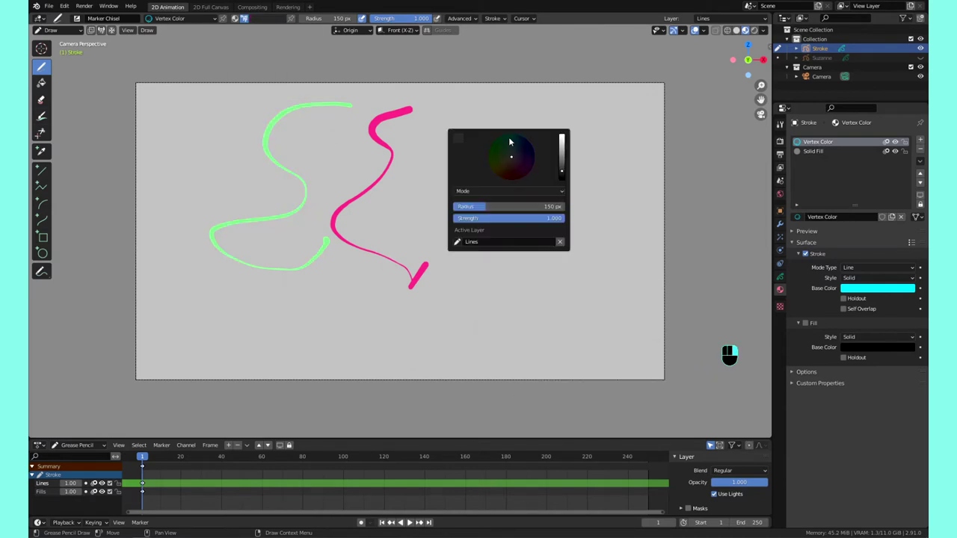
{"action": "left_click", "coordinate": [259, 25]}
{"action": "left_click", "coordinate": [262, 158]}
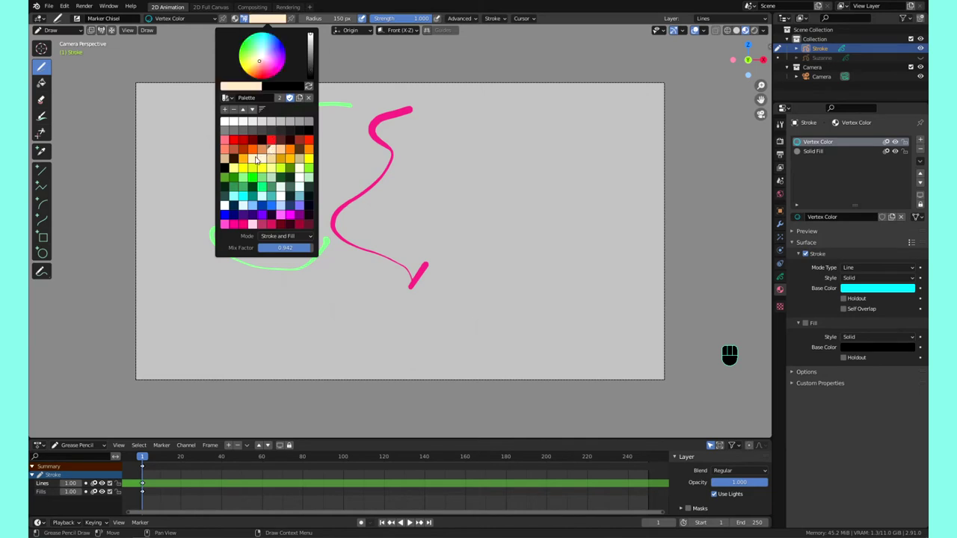
{"action": "mouse_move", "coordinate": [418, 120]}
{"action": "left_mouse_down"}
{"action": "mouse_move", "coordinate": [403, 196]}
{"action": "mouse_move", "coordinate": [452, 196]}
{"action": "left_mouse_up"}
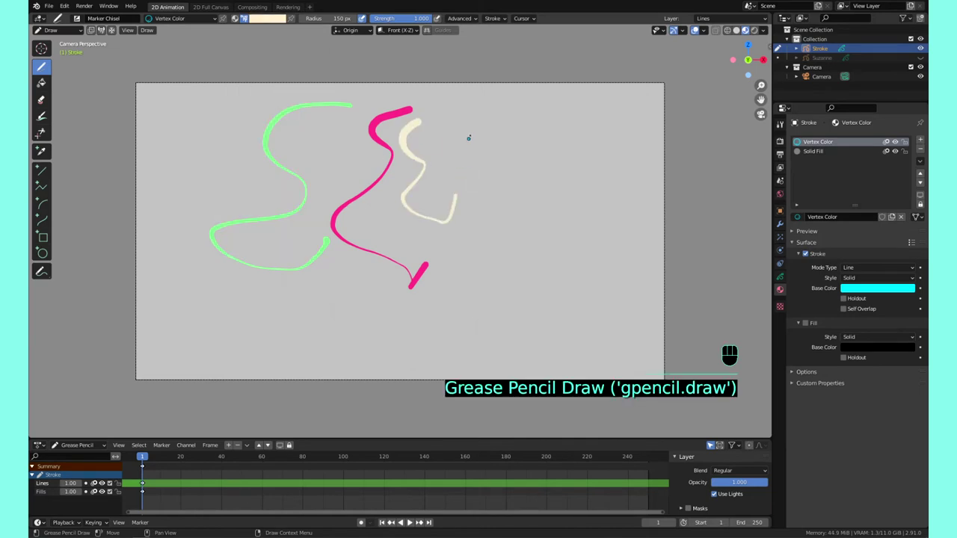
{"action": "mouse_move", "coordinate": [476, 113]}
{"action": "left_mouse_down"}
{"action": "mouse_move", "coordinate": [468, 221]}
{"action": "mouse_move", "coordinate": [524, 200]}
{"action": "left_mouse_up"}
{"action": "mouse_move", "coordinate": [539, 127]}
{"action": "left_mouse_down"}
{"action": "mouse_move", "coordinate": [540, 171]}
{"action": "mouse_move", "coordinate": [581, 231]}
{"action": "left_mouse_up"}
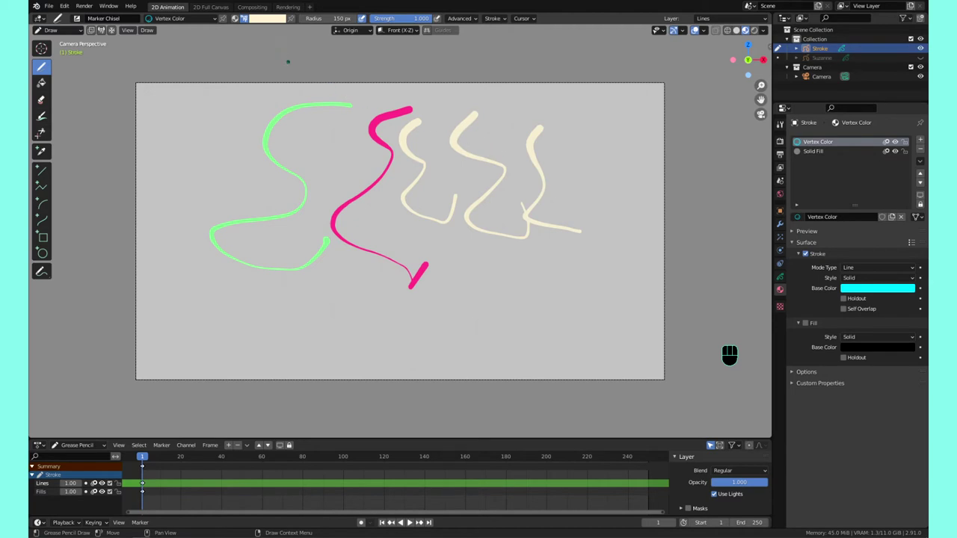
Step: Delete all strokes of the Stroke object in Edit Mode and return to Draw Mode
{"action": "key", "text": "Tab"}
{"action": "key", "text": "x"}
{"action": "left_click", "coordinate": [295, 78]}
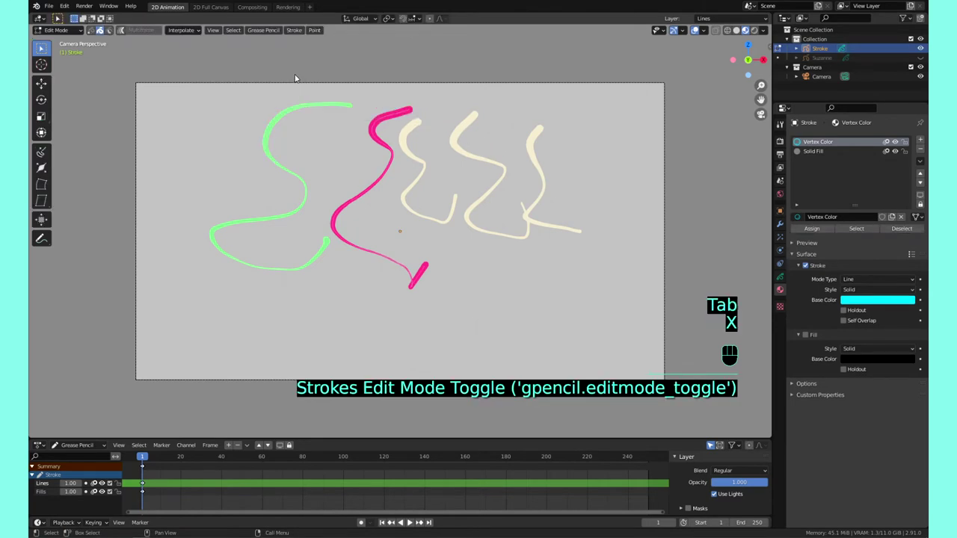
{"action": "key", "text": "a"}
{"action": "key", "text": "x"}
{"action": "left_click", "coordinate": [337, 102]}
{"action": "key", "text": "Tab"}
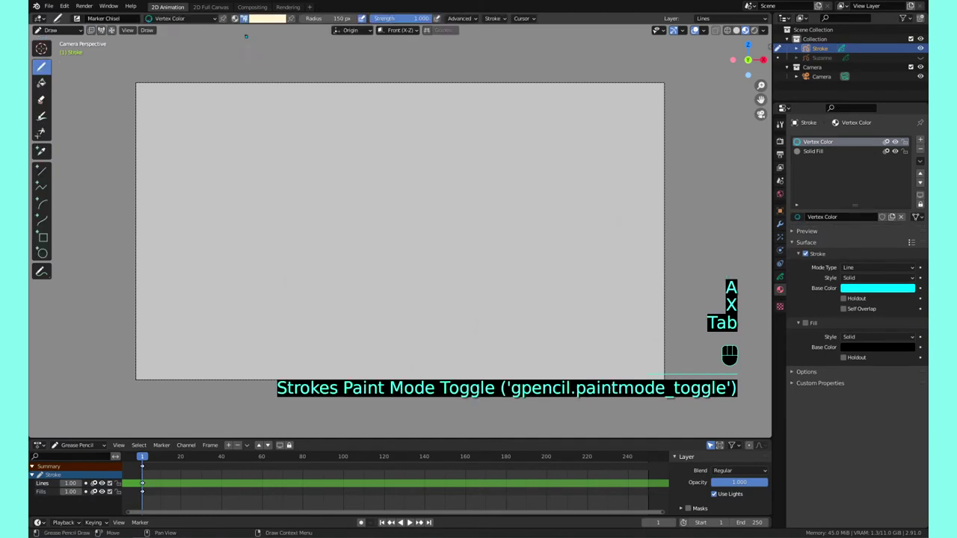
Step: Unlink the current color palette, create a new empty one, and name it "My Palette.001"
{"action": "left_click", "coordinate": [267, 20]}
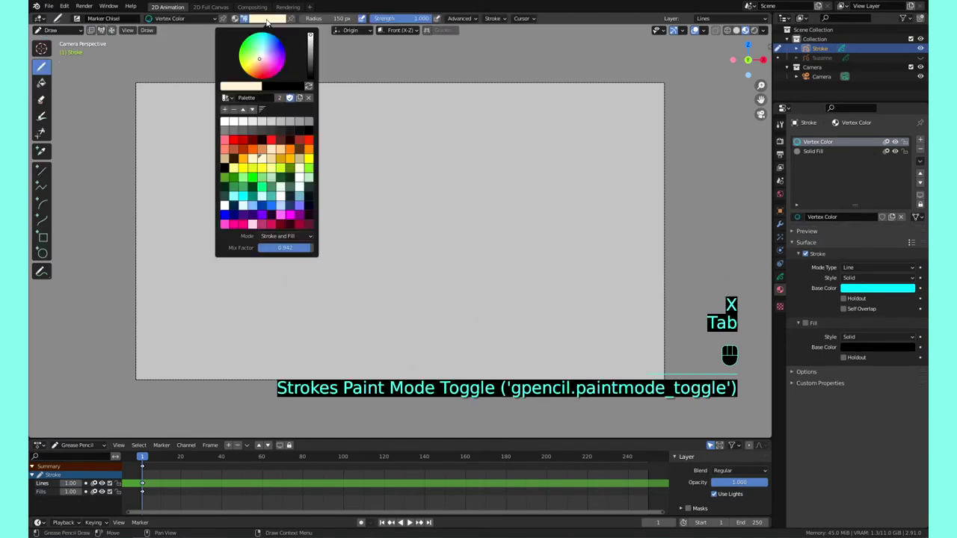
{"action": "left_click", "coordinate": [309, 98]}
{"action": "left_click", "coordinate": [297, 98]}
{"action": "left_click", "coordinate": [254, 98]}
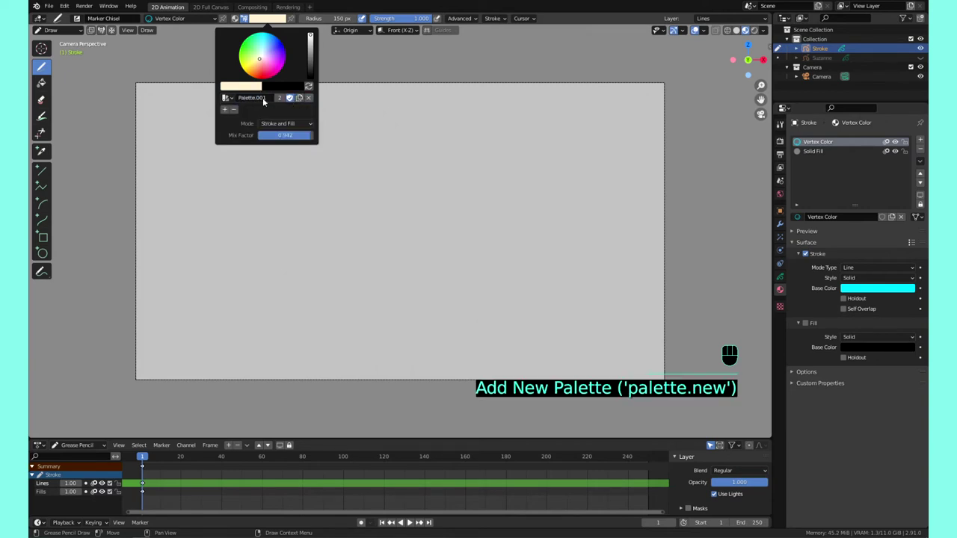
{"action": "key", "text": "Home"}
{"action": "type", "text": "My"}
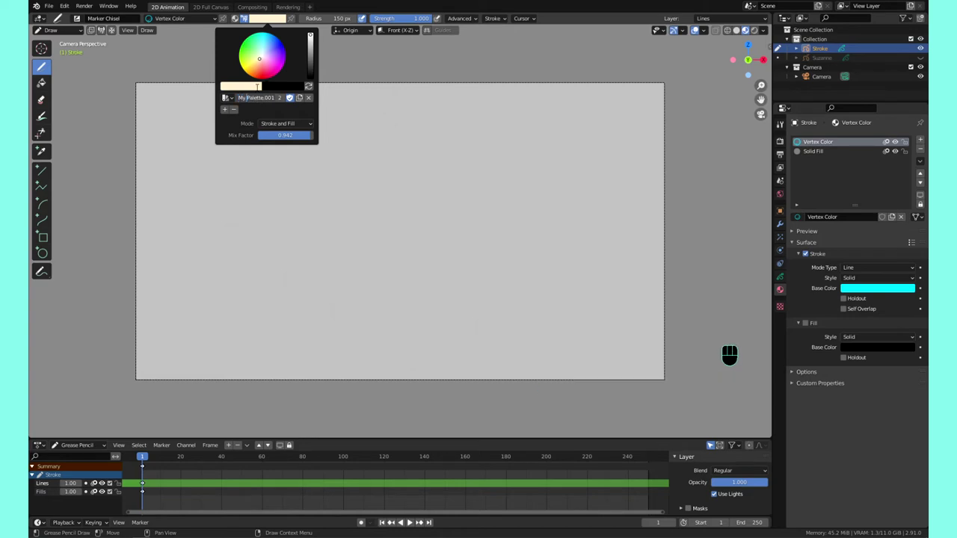
Step: Add four swatches to My Palette.001: coral red, pale mint, violet and light green
{"action": "left_click_drag", "start_coordinate": [261, 60], "coordinate": [259, 74]}
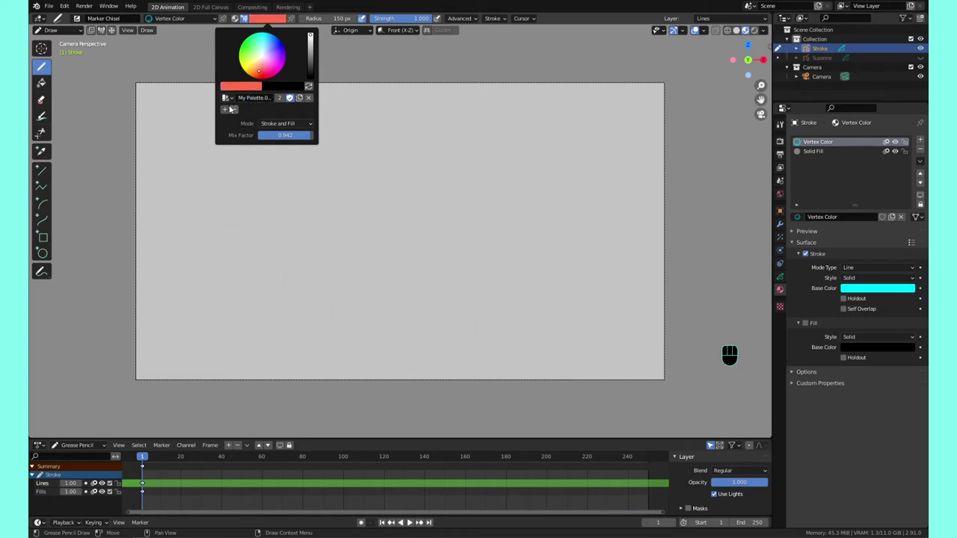
{"action": "left_click", "coordinate": [224, 109]}
{"action": "left_click", "coordinate": [259, 52]}
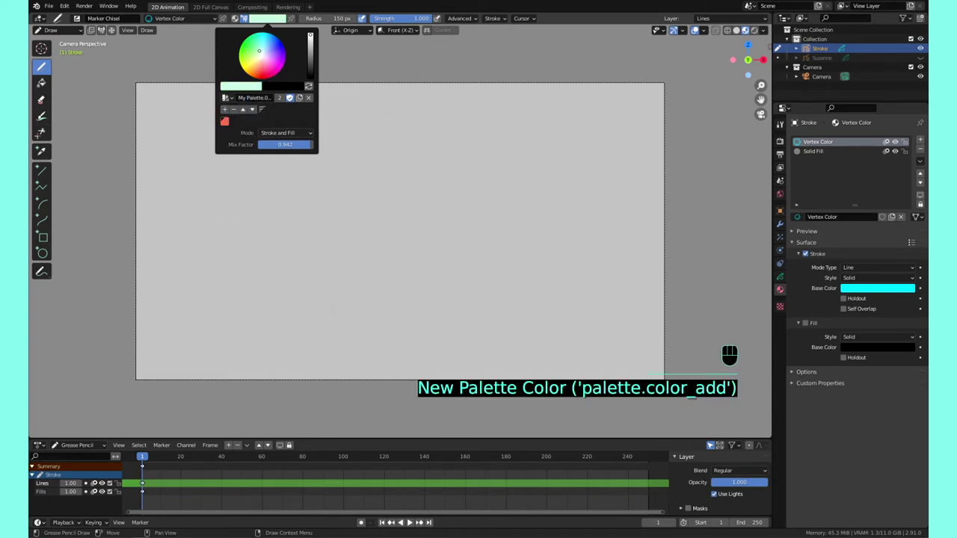
{"action": "left_click", "coordinate": [224, 109]}
{"action": "left_click", "coordinate": [272, 50]}
{"action": "left_click", "coordinate": [224, 109]}
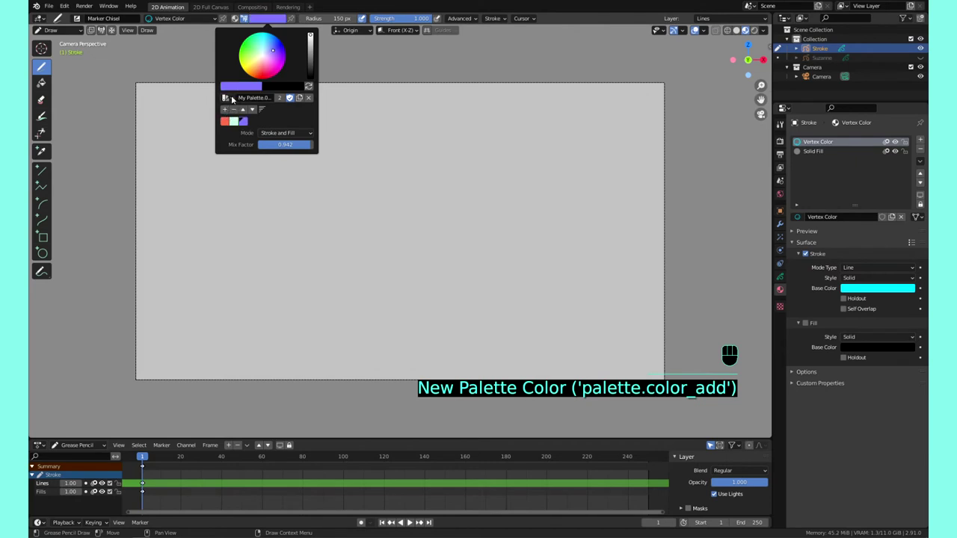
{"action": "left_click", "coordinate": [251, 48]}
{"action": "left_click", "coordinate": [224, 109]}
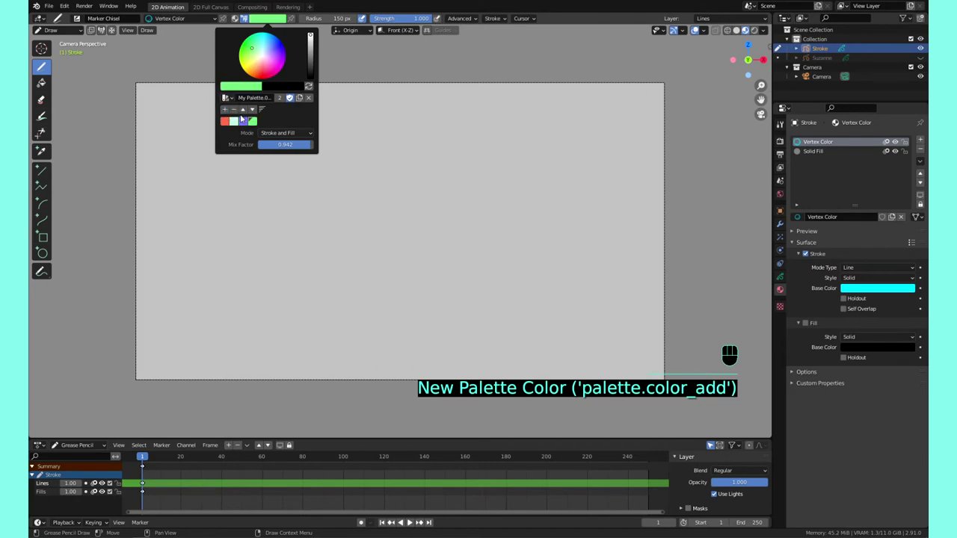
Step: Pick the violet swatch, switch the active palette to Palette, and return to My Palette.001
{"action": "left_click", "coordinate": [243, 121]}
{"action": "left_click", "coordinate": [225, 97]}
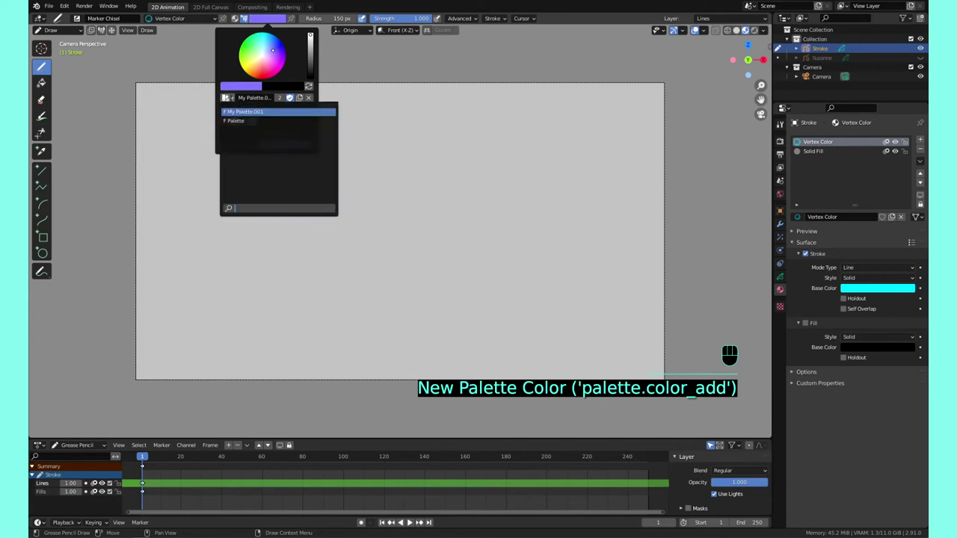
{"action": "left_click", "coordinate": [237, 121]}
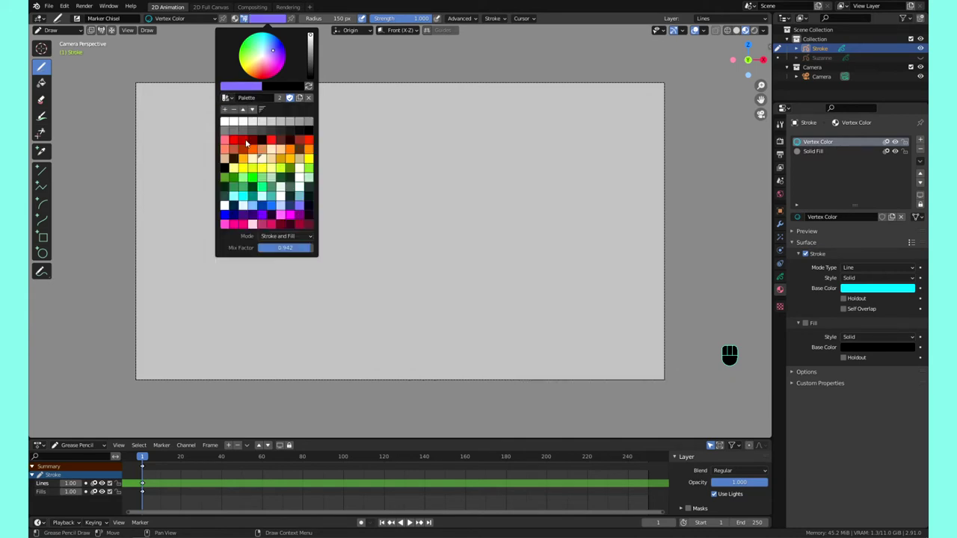
{"action": "left_click", "coordinate": [226, 97]}
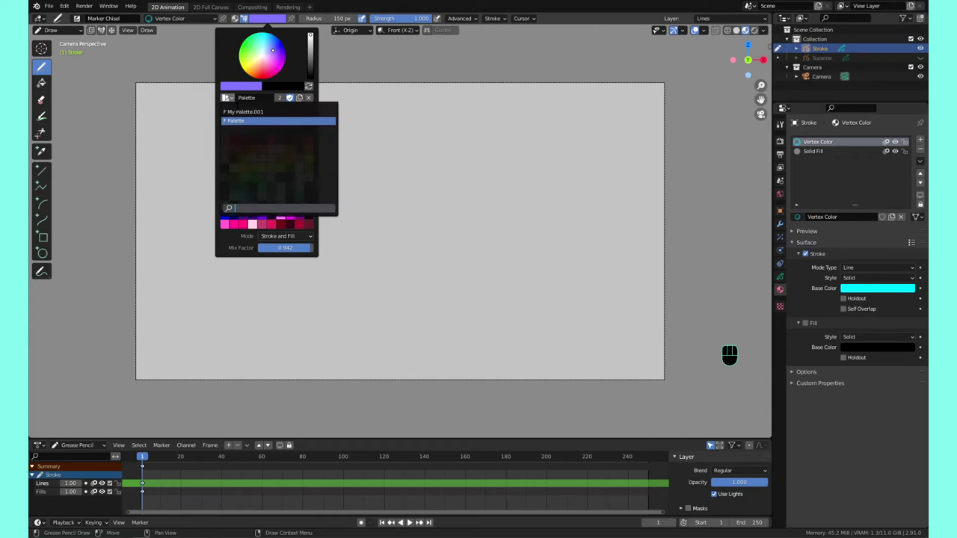
{"action": "left_click", "coordinate": [231, 111]}
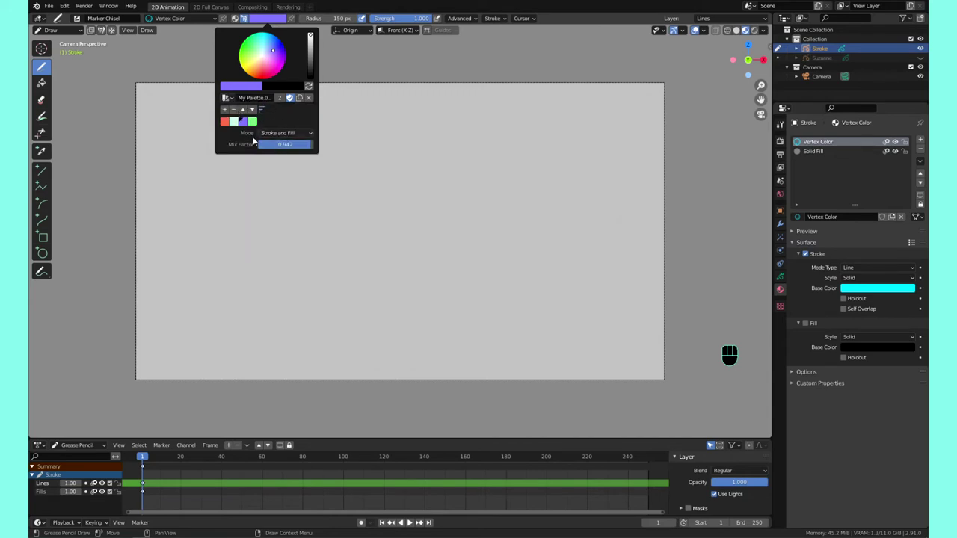
Step: Draw a large closed rounded shape in the palette's light green and enable Fill on the Vertex Color material
{"action": "left_click", "coordinate": [233, 122]}
{"action": "left_click", "coordinate": [252, 122]}
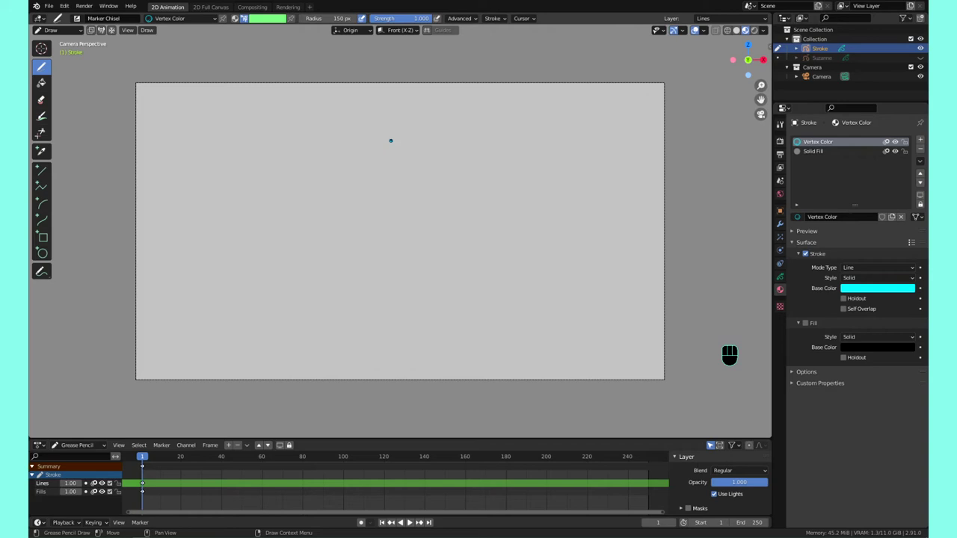
{"action": "mouse_move", "coordinate": [440, 150]}
{"action": "left_mouse_down"}
{"action": "mouse_move", "coordinate": [346, 134]}
{"action": "mouse_move", "coordinate": [305, 242]}
{"action": "mouse_move", "coordinate": [471, 202]}
{"action": "mouse_move", "coordinate": [468, 177]}
{"action": "left_mouse_up"}
{"action": "left_click", "coordinate": [805, 323]}
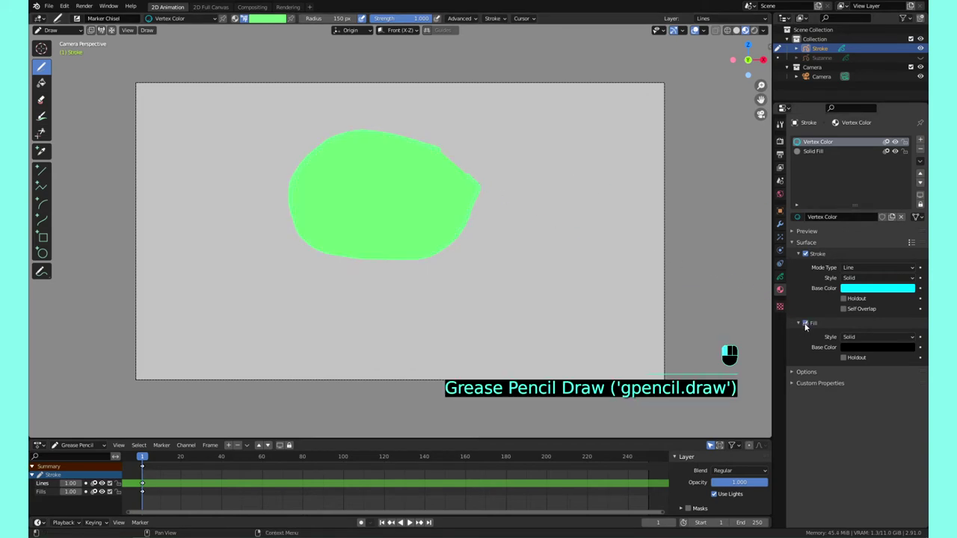
Step: Set the color mode to Stroke and draw two smaller closed shapes beside the large green one
{"action": "left_click", "coordinate": [262, 20]}
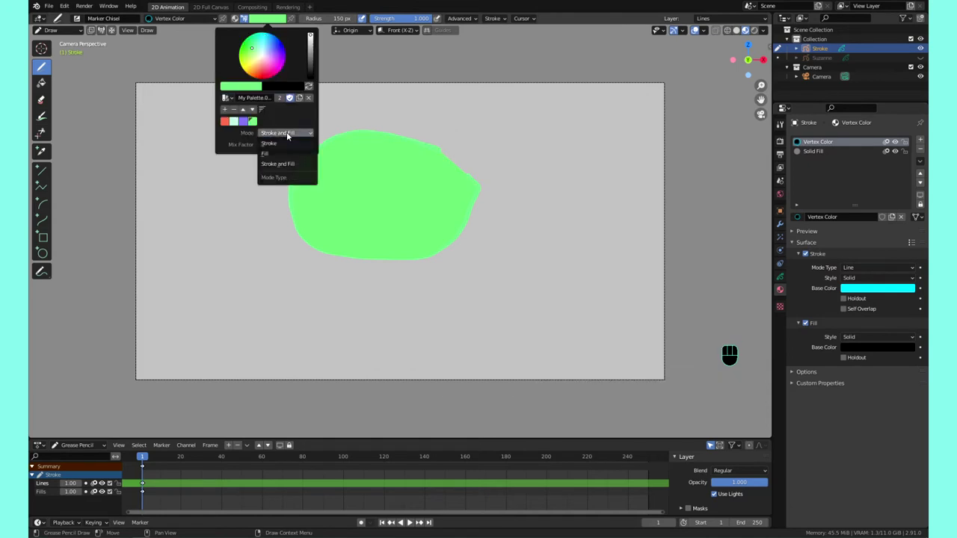
{"action": "left_click", "coordinate": [282, 144]}
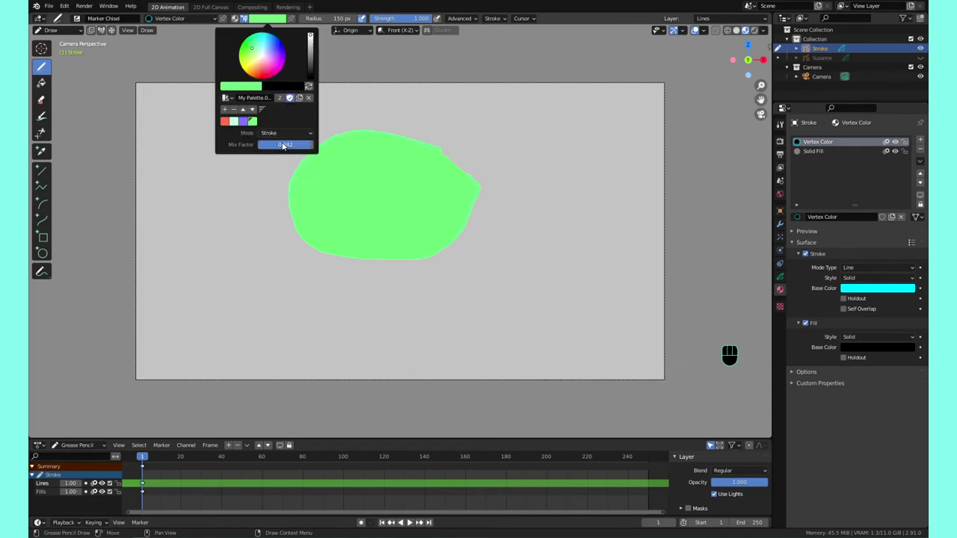
{"action": "mouse_move", "coordinate": [565, 129]}
{"action": "left_mouse_down"}
{"action": "mouse_move", "coordinate": [530, 179]}
{"action": "mouse_move", "coordinate": [580, 184]}
{"action": "mouse_move", "coordinate": [589, 163]}
{"action": "mouse_move", "coordinate": [589, 139]}
{"action": "left_mouse_up"}
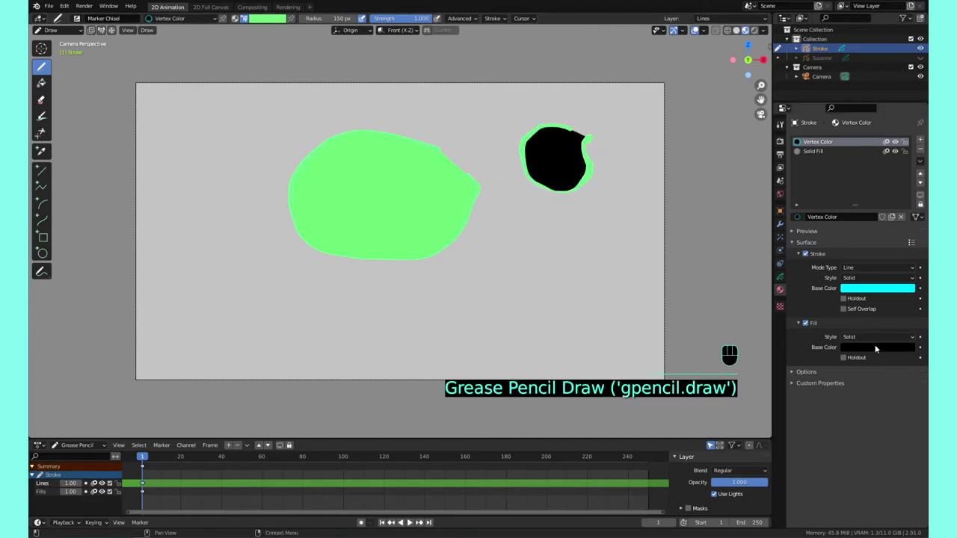
{"action": "left_click", "coordinate": [260, 19]}
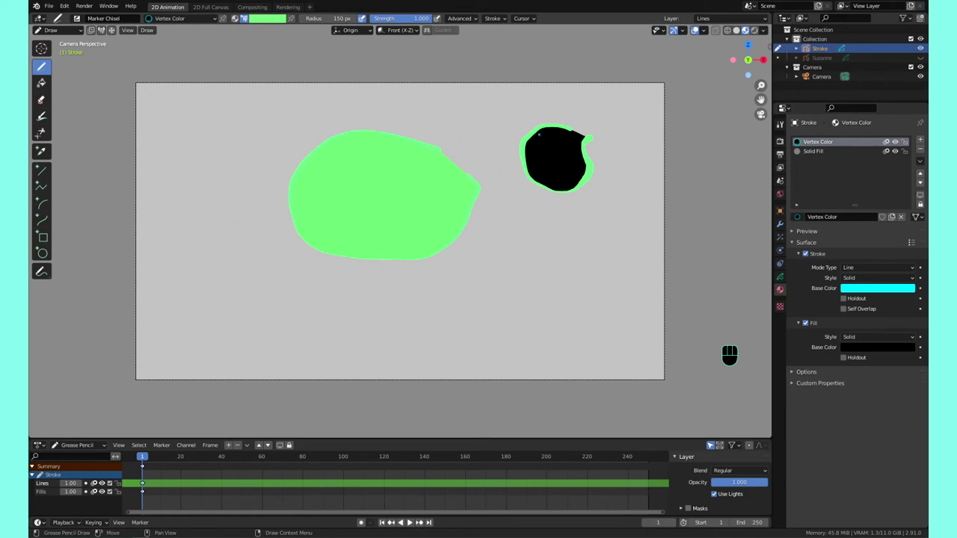
{"action": "mouse_move", "coordinate": [488, 97]}
{"action": "left_mouse_down"}
{"action": "mouse_move", "coordinate": [467, 141]}
{"action": "mouse_move", "coordinate": [495, 196]}
{"action": "mouse_move", "coordinate": [490, 98]}
{"action": "left_mouse_up"}
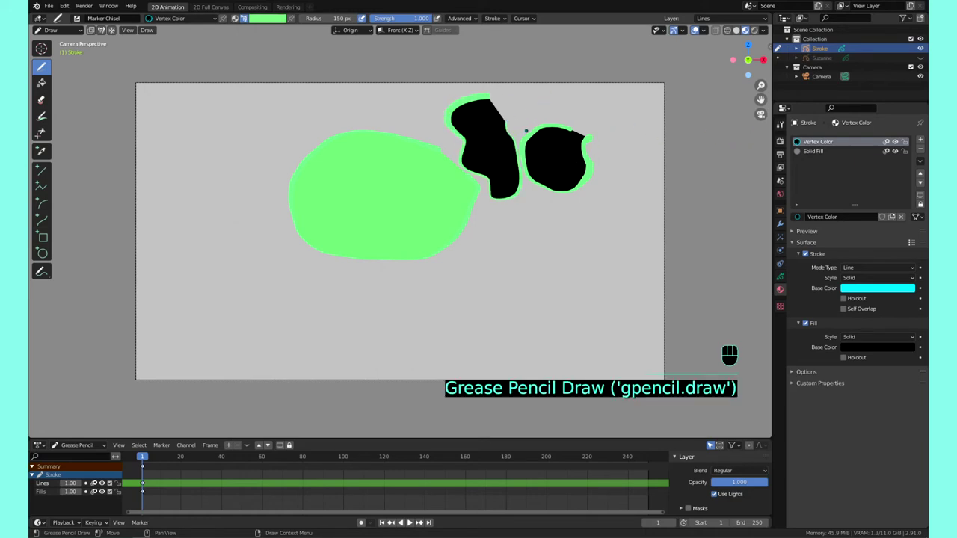
Step: Delete all points of the drawn shapes in Edit Mode and return to Draw Mode
{"action": "key", "text": "Tab"}
{"action": "key", "text": "a"}
{"action": "key", "text": "x"}
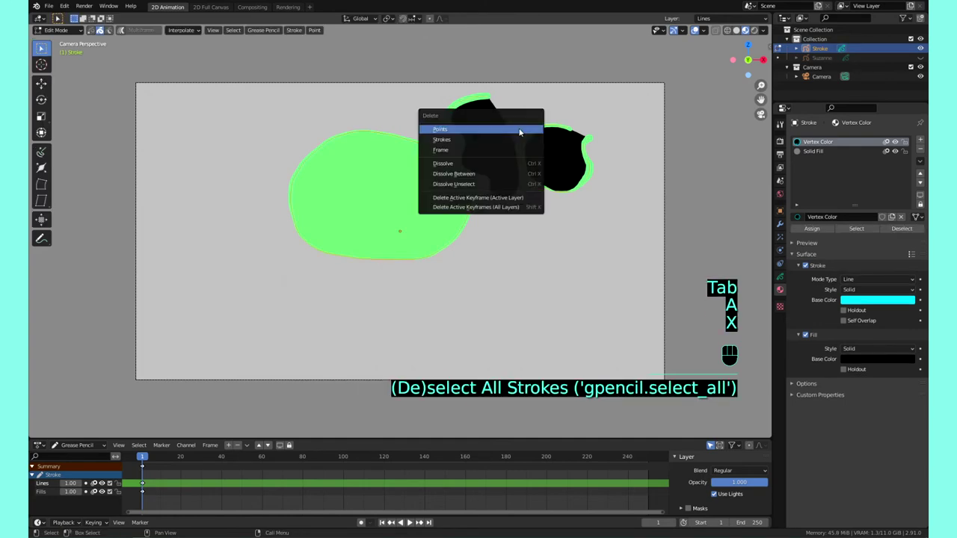
{"action": "left_click", "coordinate": [519, 130]}
{"action": "key", "text": "Tab"}
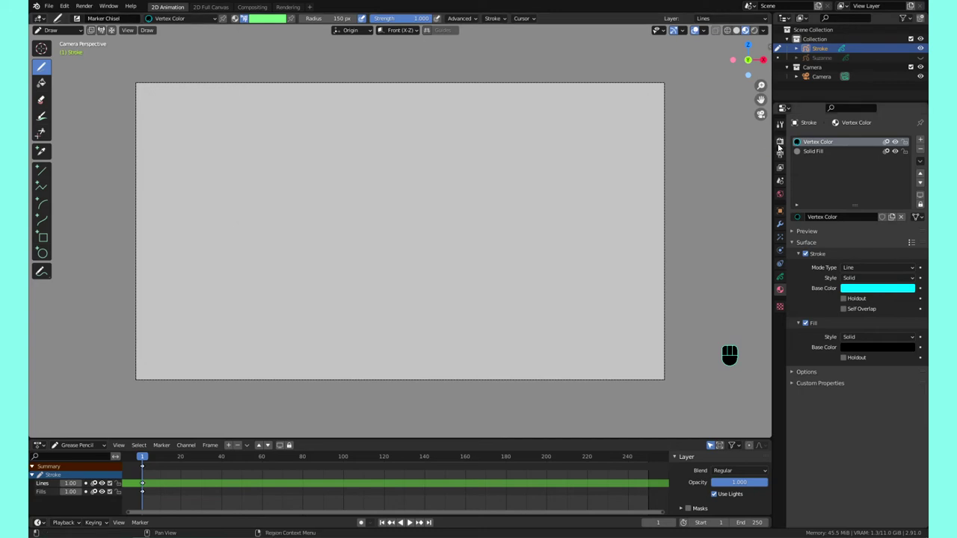
Step: Set the scene's Color Management view transform to Filmic
{"action": "left_click", "coordinate": [780, 146]}
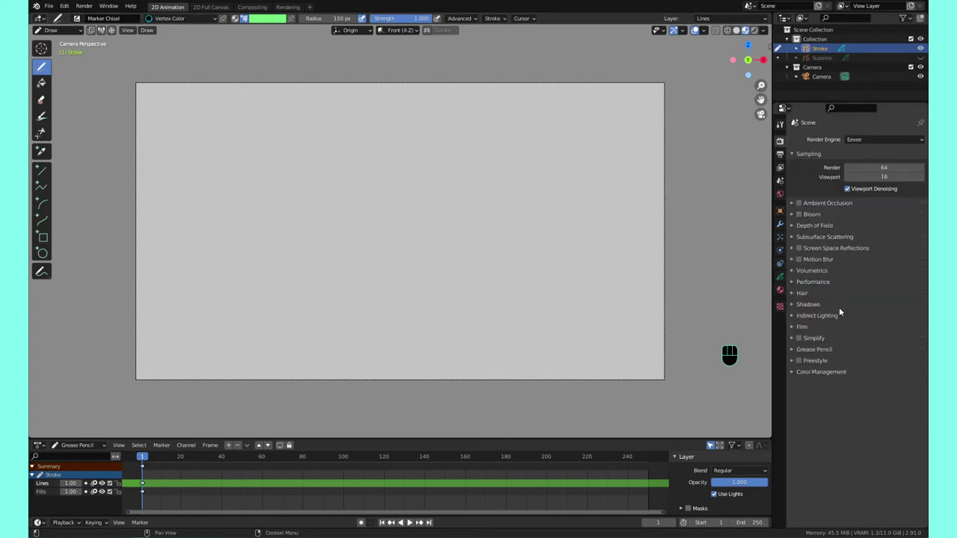
{"action": "left_click", "coordinate": [821, 372]}
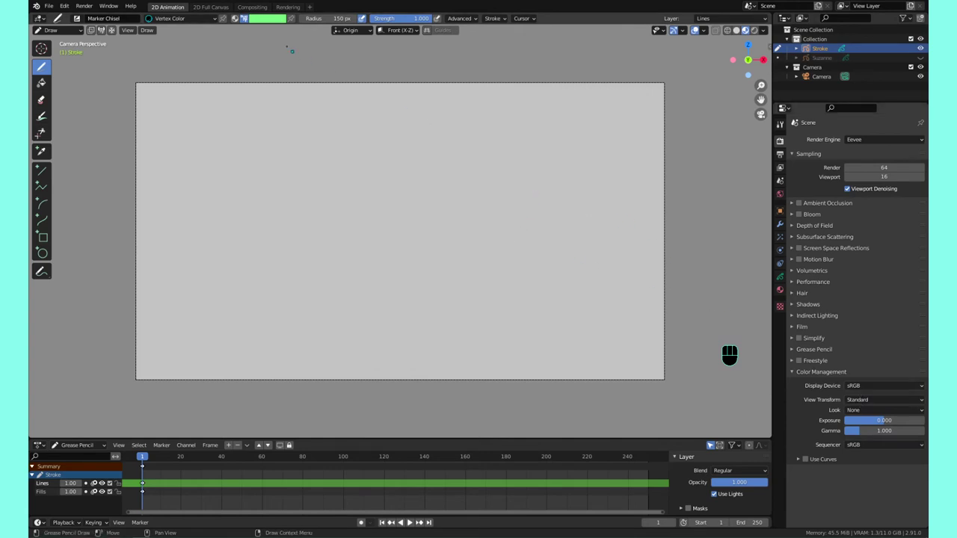
{"action": "left_click", "coordinate": [850, 402]}
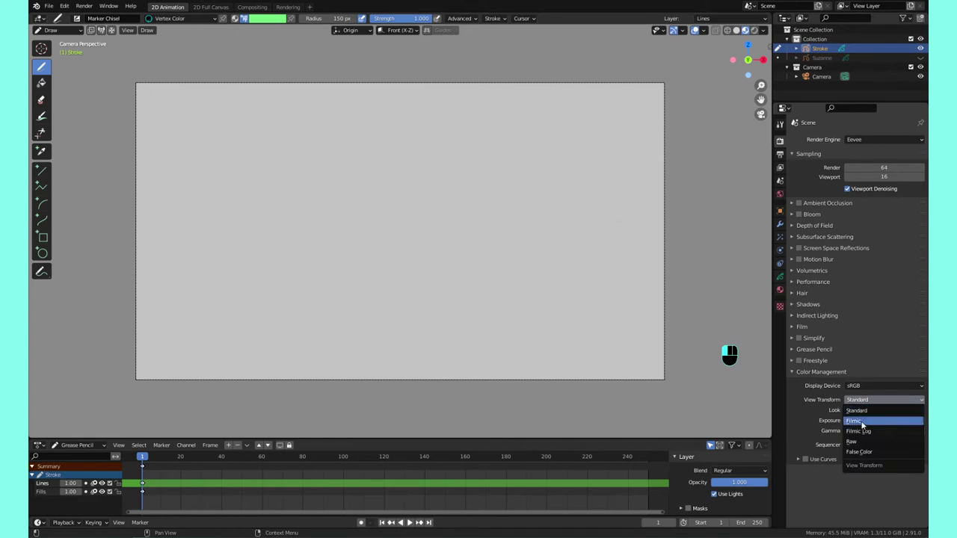
{"action": "left_click", "coordinate": [860, 420]}
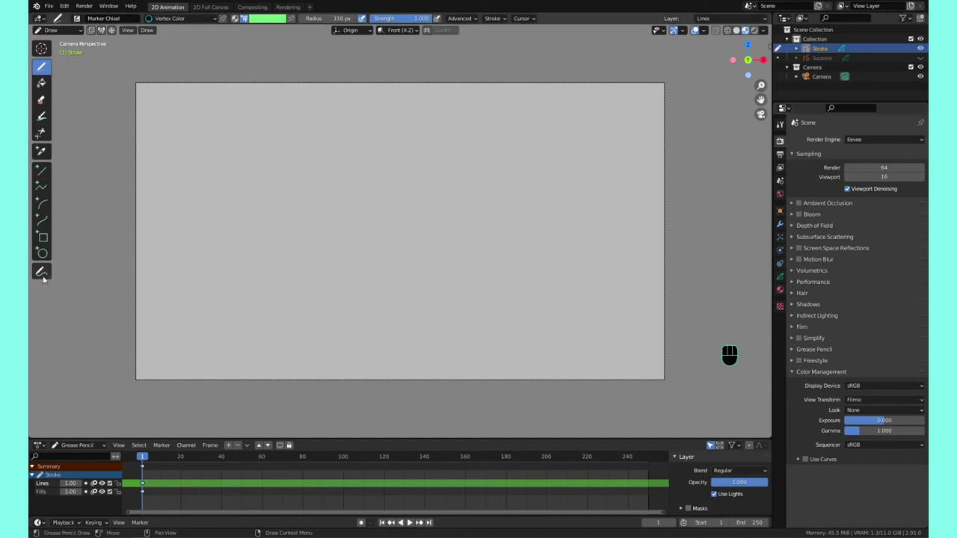
Step: Choose the Box tool, set the drawing color to pure white, and try out a box on the canvas
{"action": "left_click", "coordinate": [42, 237]}
{"action": "left_click", "coordinate": [260, 19]}
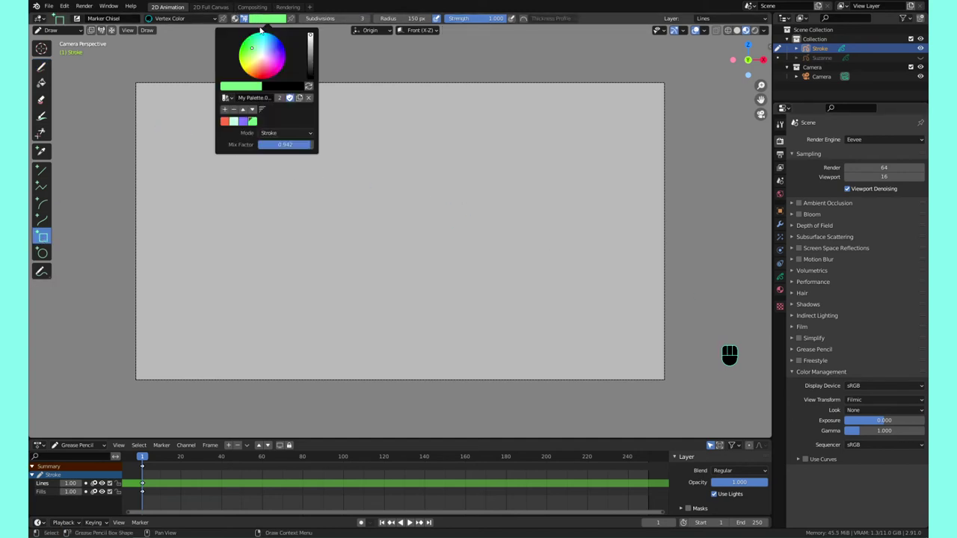
{"action": "left_click_drag", "start_coordinate": [255, 75], "coordinate": [261, 56]}
{"action": "left_click", "coordinate": [249, 88]}
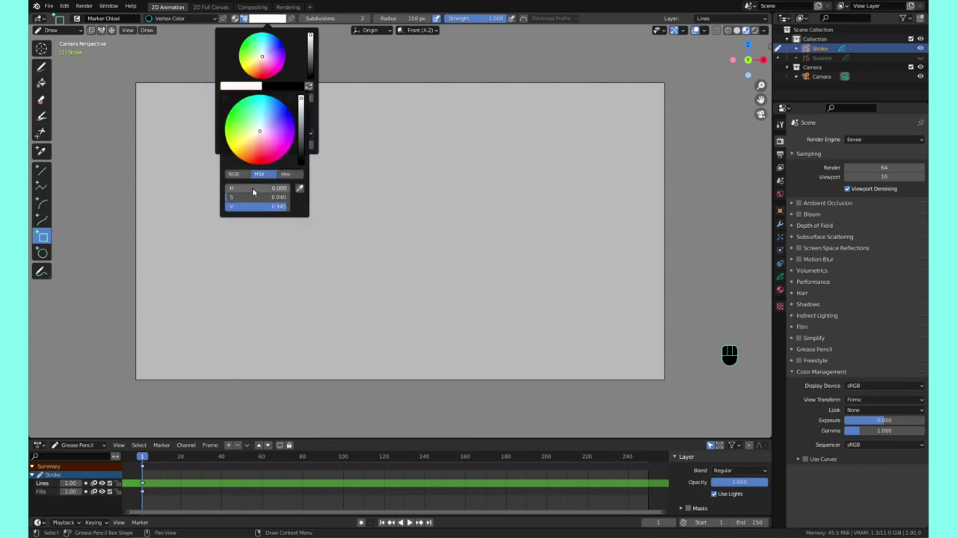
{"action": "left_click_drag", "start_coordinate": [254, 206], "coordinate": [286, 206]}
{"action": "left_click_drag", "start_coordinate": [286, 146], "coordinate": [391, 265]}
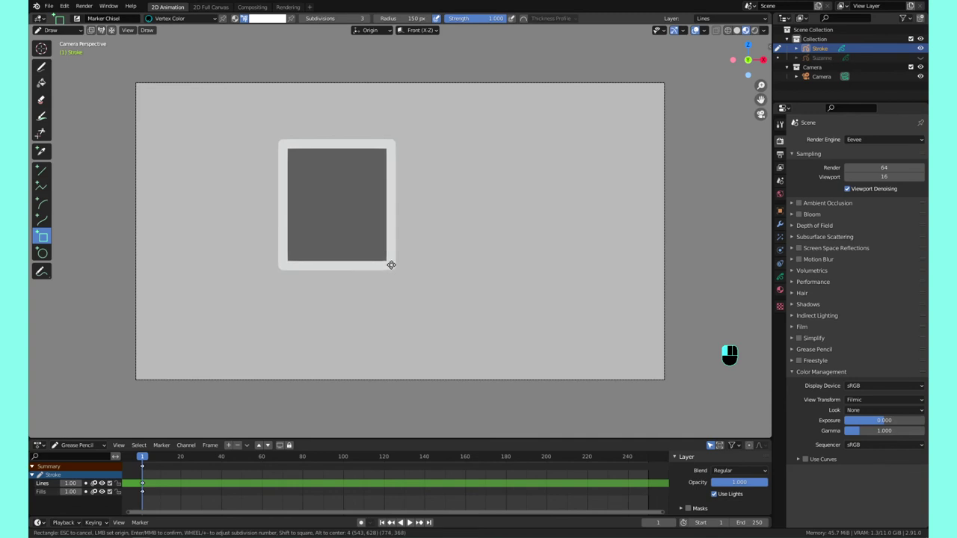
{"action": "key", "text": "Escape"}
Step: Set the color mode to Stroke and Fill and draw a large white box near the canvas center
{"action": "left_click", "coordinate": [269, 21]}
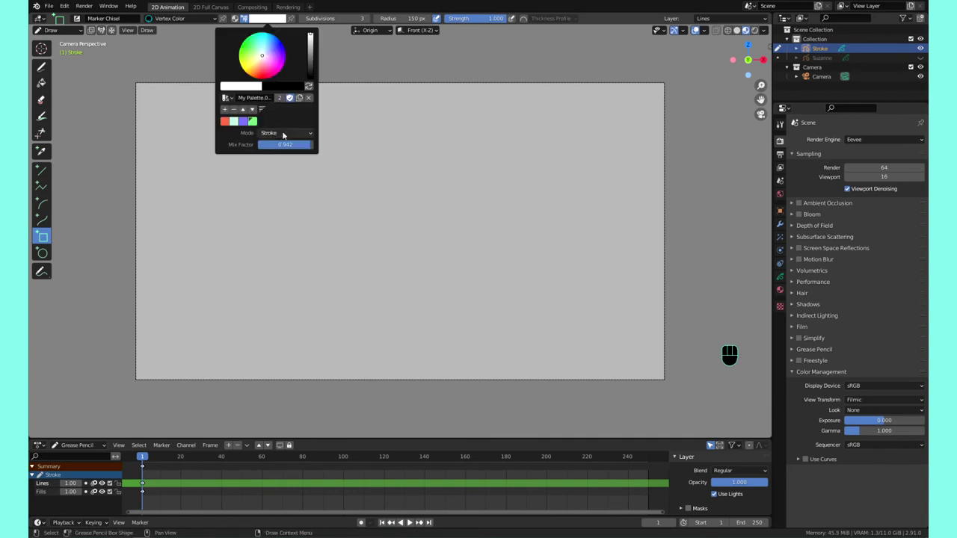
{"action": "left_click", "coordinate": [285, 133]}
{"action": "left_click", "coordinate": [285, 177]}
{"action": "left_click_drag", "start_coordinate": [277, 142], "coordinate": [461, 294]}
{"action": "key", "text": "Return"}
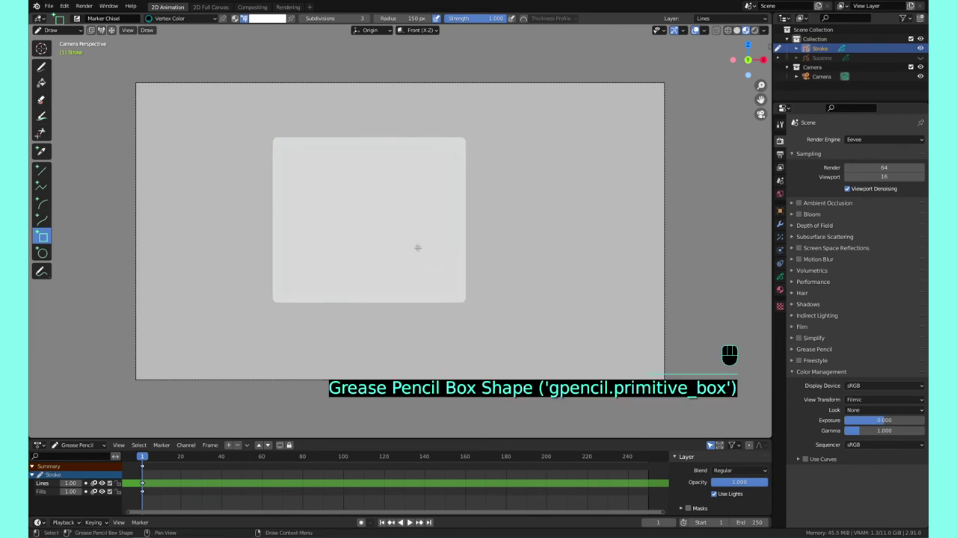
Step: Switch the viewport to Rendered shading and turn off Use Lights for the Lines layer
{"action": "left_click", "coordinate": [755, 30]}
{"action": "left_click", "coordinate": [780, 276]}
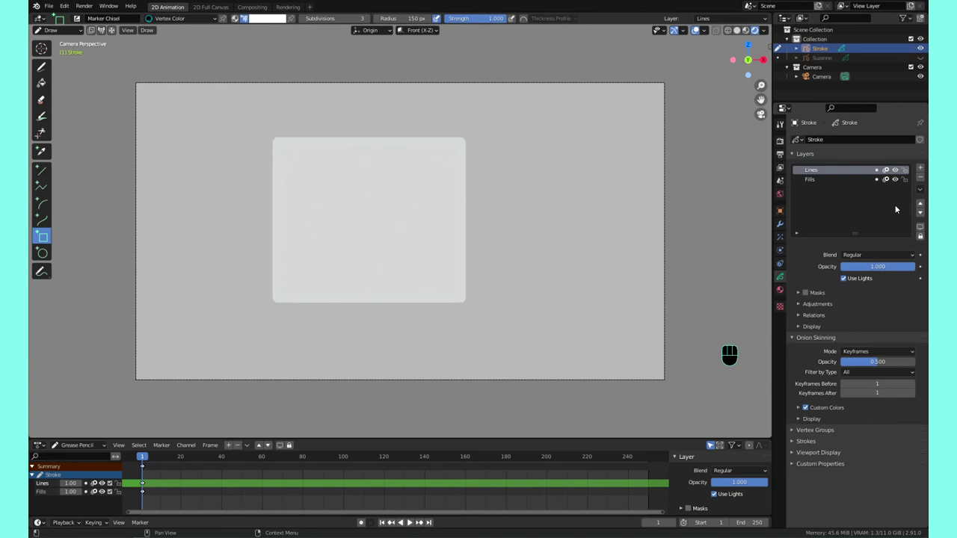
{"action": "left_click", "coordinate": [844, 279]}
Step: Set the Color Management view transform to Standard
{"action": "left_click", "coordinate": [781, 141]}
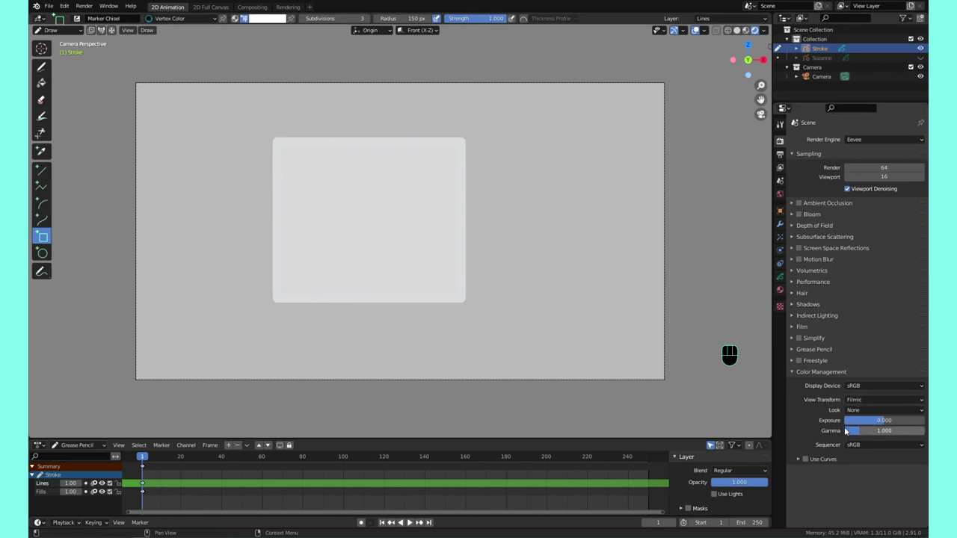
{"action": "left_click", "coordinate": [867, 400]}
{"action": "left_click", "coordinate": [864, 409]}
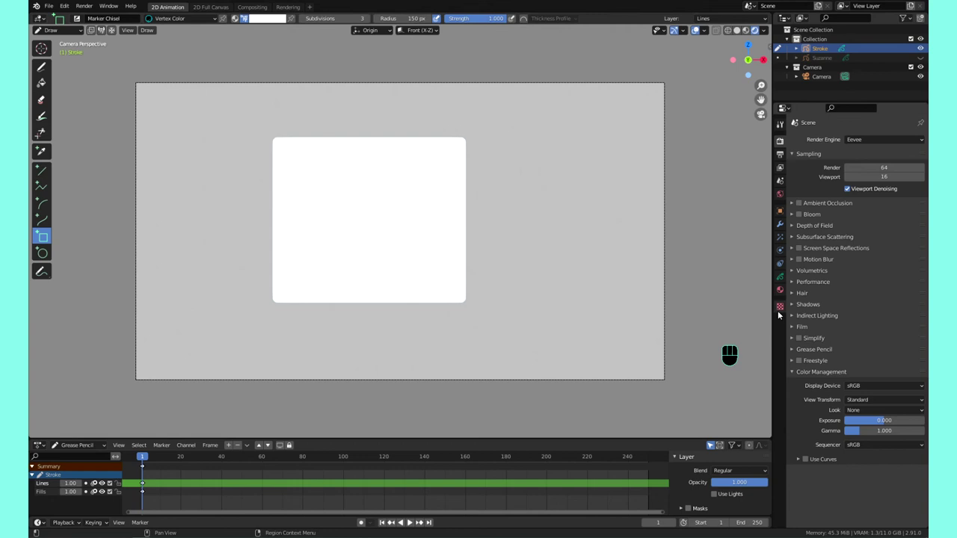
Step: Set the color's Mix Factor to 0 and draw a tall box beside the white one using the Vertex Color material
{"action": "left_click", "coordinate": [780, 289]}
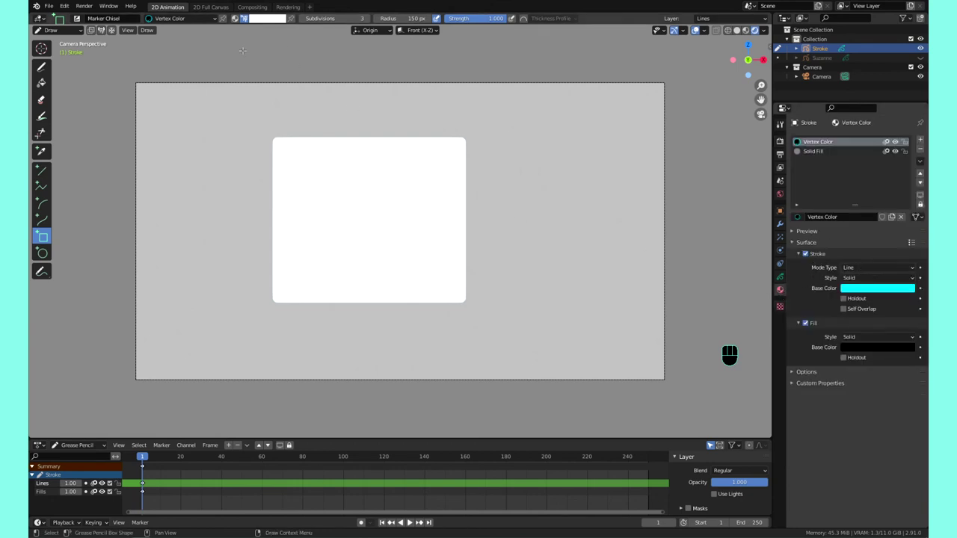
{"action": "left_click", "coordinate": [264, 19]}
{"action": "left_click", "coordinate": [269, 23]}
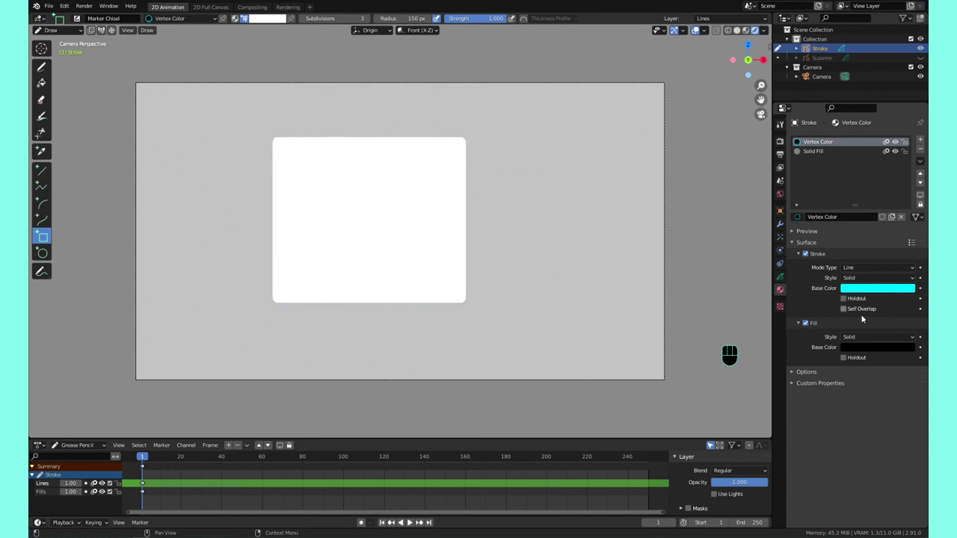
{"action": "left_click", "coordinate": [267, 19]}
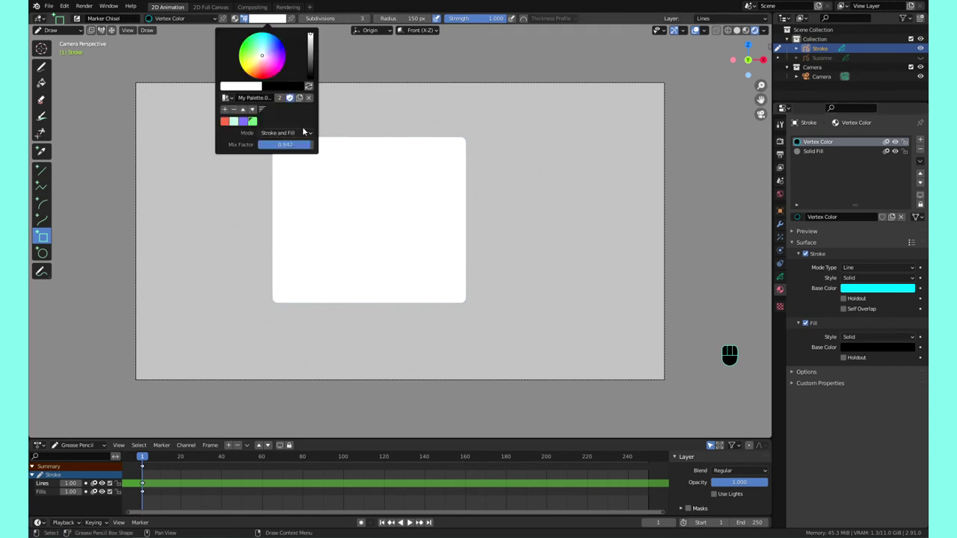
{"action": "left_click", "coordinate": [267, 20]}
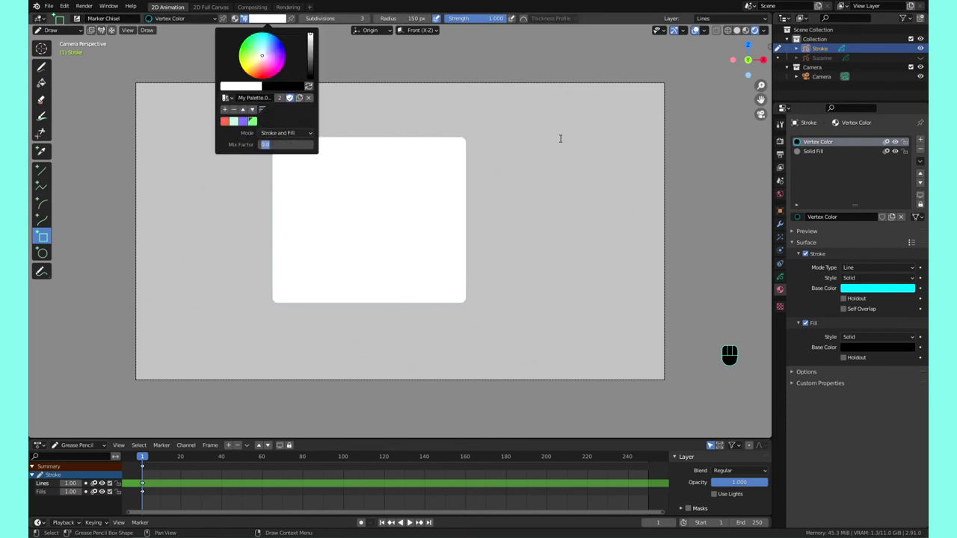
{"action": "mouse_move", "coordinate": [490, 118]}
{"action": "left_mouse_down"}
{"action": "mouse_move", "coordinate": [513, 188]}
{"action": "mouse_move", "coordinate": [615, 289]}
{"action": "left_mouse_up"}
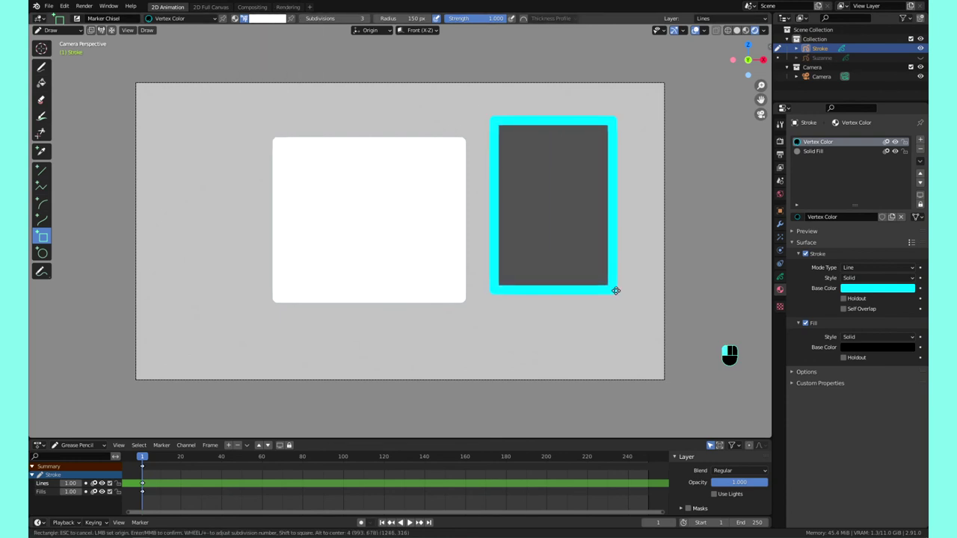
{"action": "left_click", "coordinate": [614, 267]}
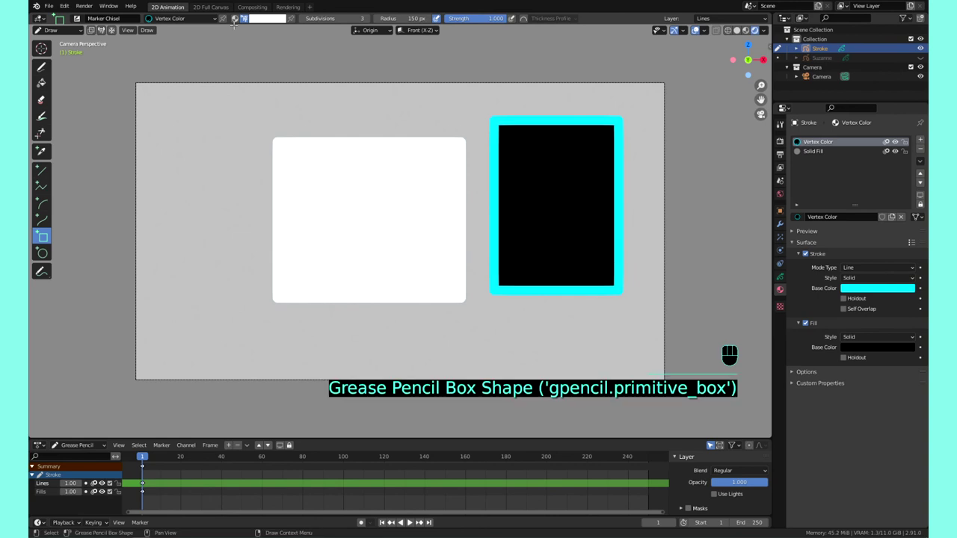
Step: Set the color's Mix Factor to about 0.5 and draw a narrow, tall box beside the large white box
{"action": "left_click", "coordinate": [259, 20]}
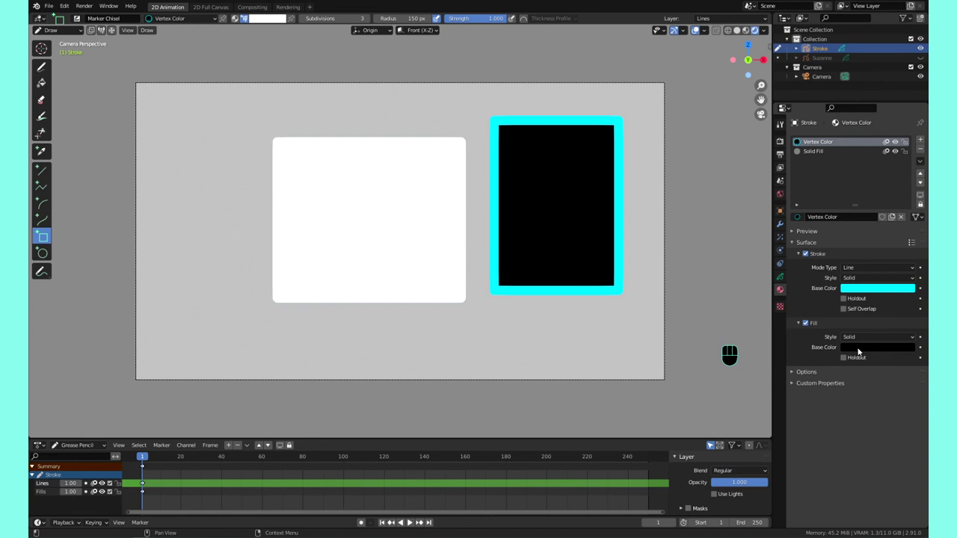
{"action": "left_click", "coordinate": [262, 19]}
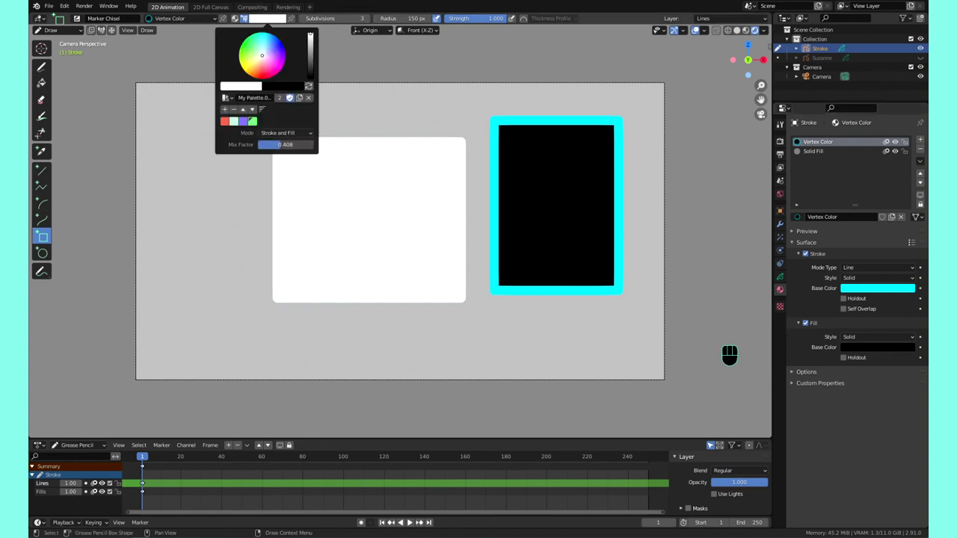
{"action": "left_click", "coordinate": [190, 160]}
{"action": "mouse_move", "coordinate": [187, 102]}
{"action": "left_mouse_down"}
{"action": "mouse_move", "coordinate": [214, 231]}
{"action": "mouse_move", "coordinate": [240, 239]}
{"action": "left_mouse_up"}
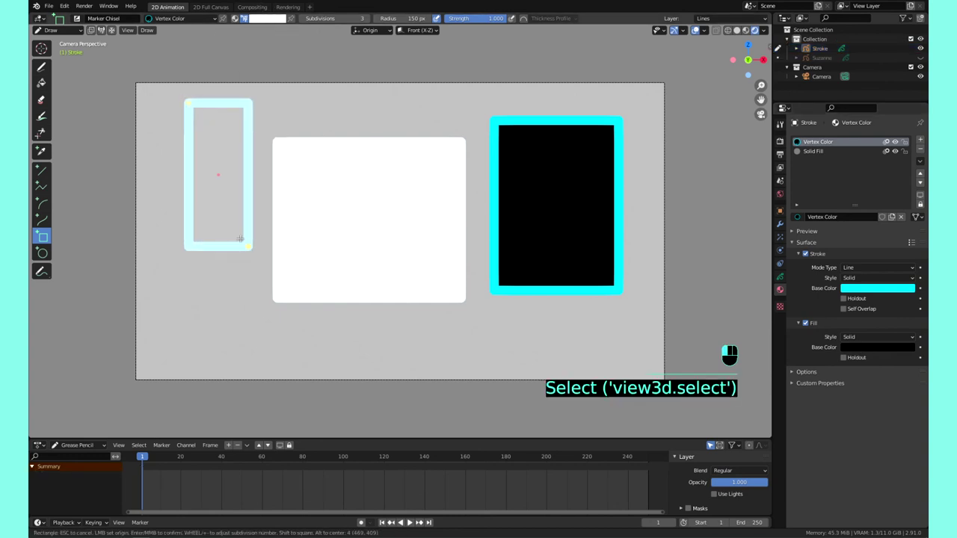
Step: Raise the color's Mix Factor to its maximum and draw a wide box overlapping the upper edge of the large white box
{"action": "left_click", "coordinate": [269, 21]}
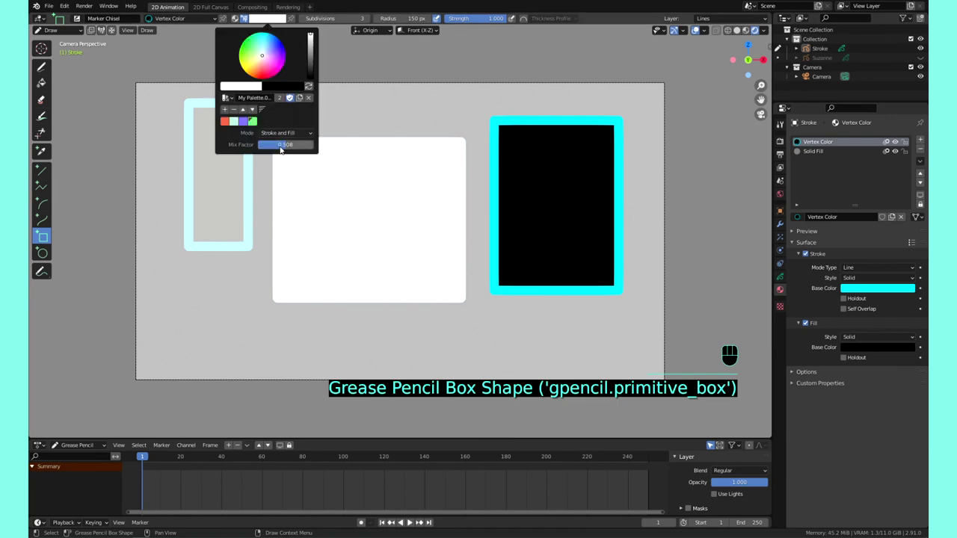
{"action": "left_click_drag", "start_coordinate": [286, 144], "coordinate": [312, 144]}
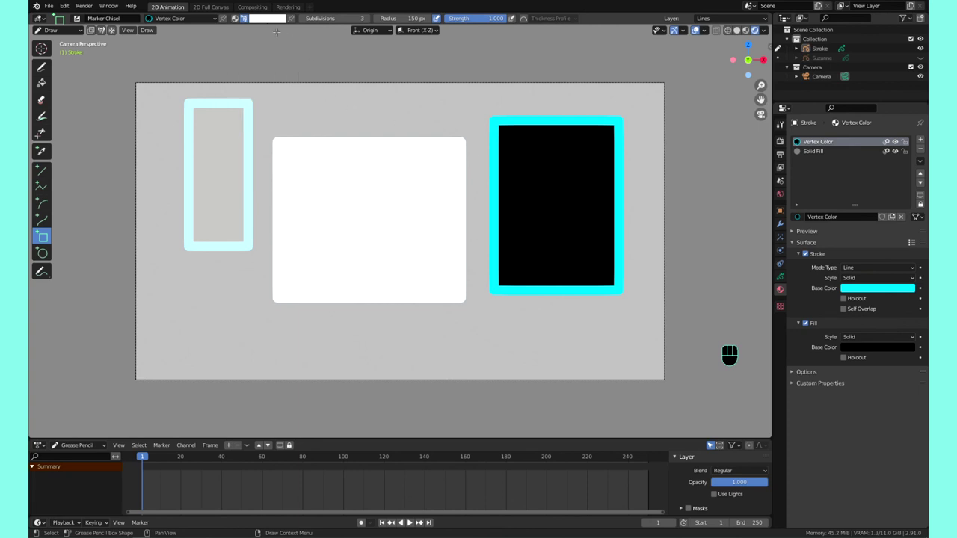
{"action": "left_click_drag", "start_coordinate": [282, 80], "coordinate": [450, 141]}
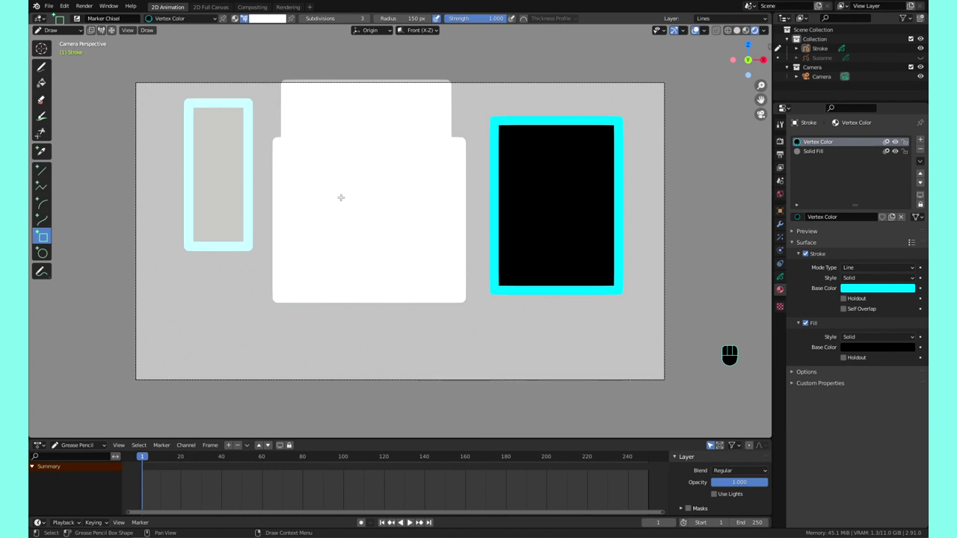
Step: Delete all strokes of the Stroke object in Edit Mode and return to Draw mode
{"action": "key", "text": "Tab"}
{"action": "key", "text": "a"}
{"action": "key", "text": "x"}
{"action": "left_click", "coordinate": [423, 163]}
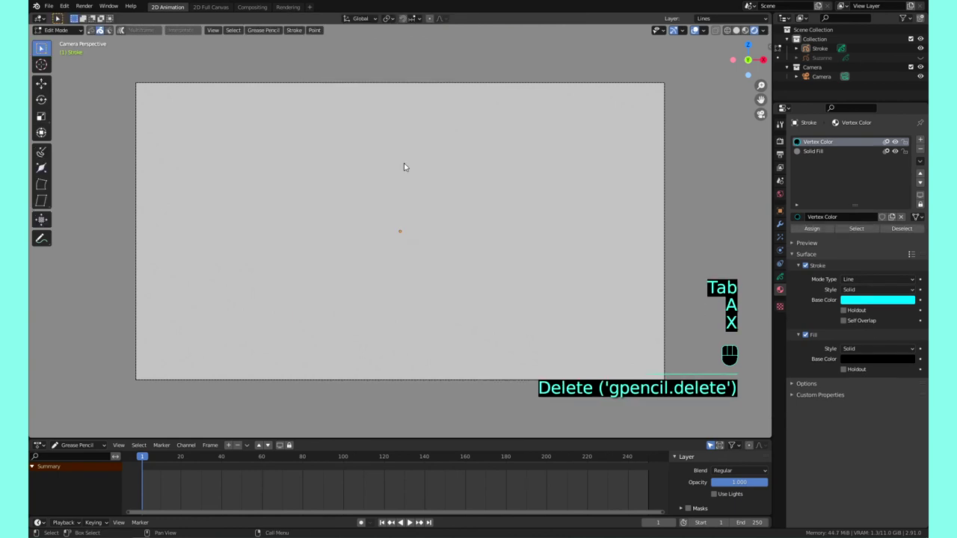
{"action": "key", "text": "Tab"}
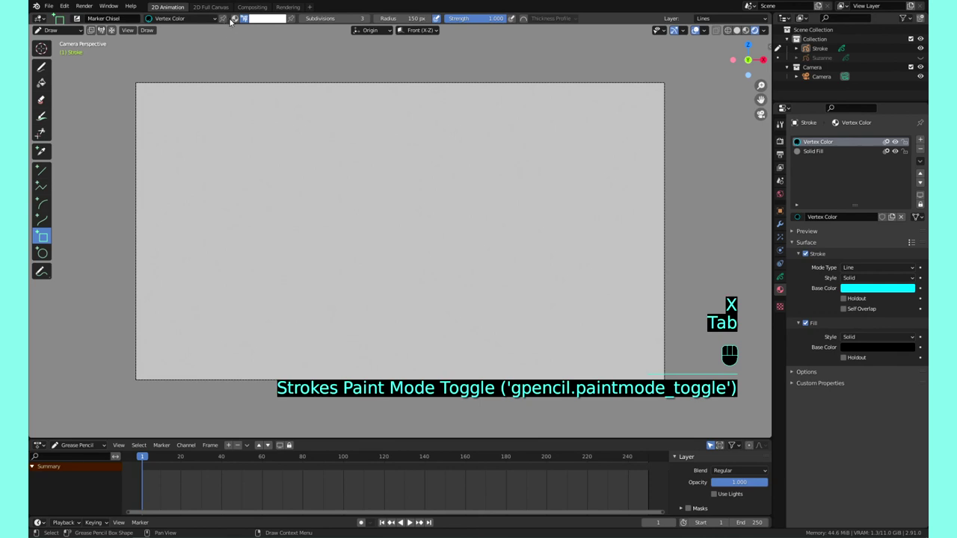
Step: Review the scene's Color Management settings, checking the View Transform used for accurate colors
{"action": "left_click", "coordinate": [262, 18]}
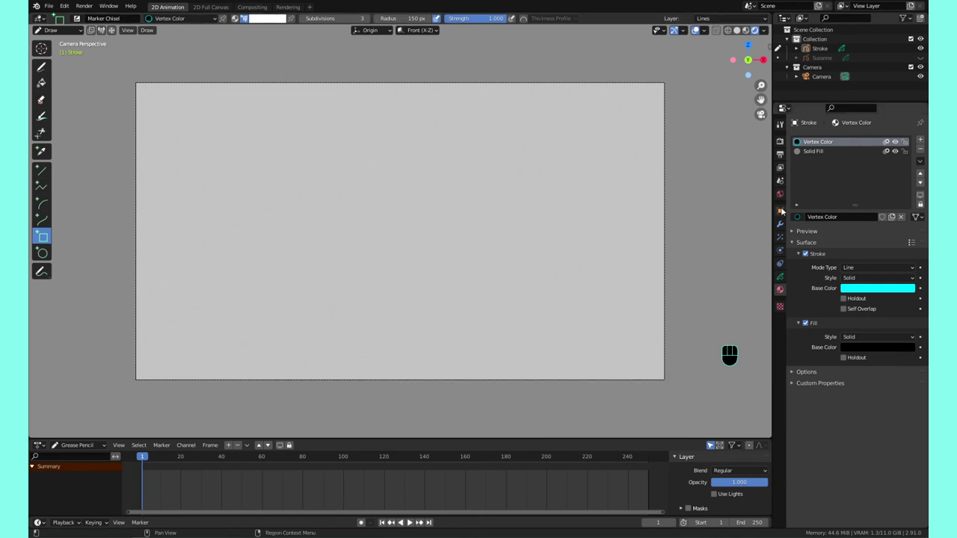
{"action": "left_click", "coordinate": [780, 141]}
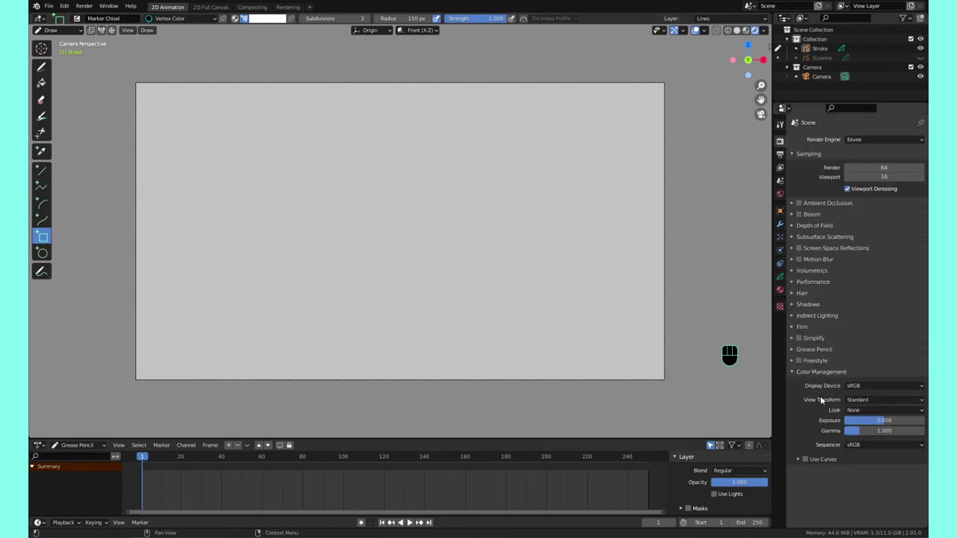
{"action": "left_click", "coordinate": [856, 400]}
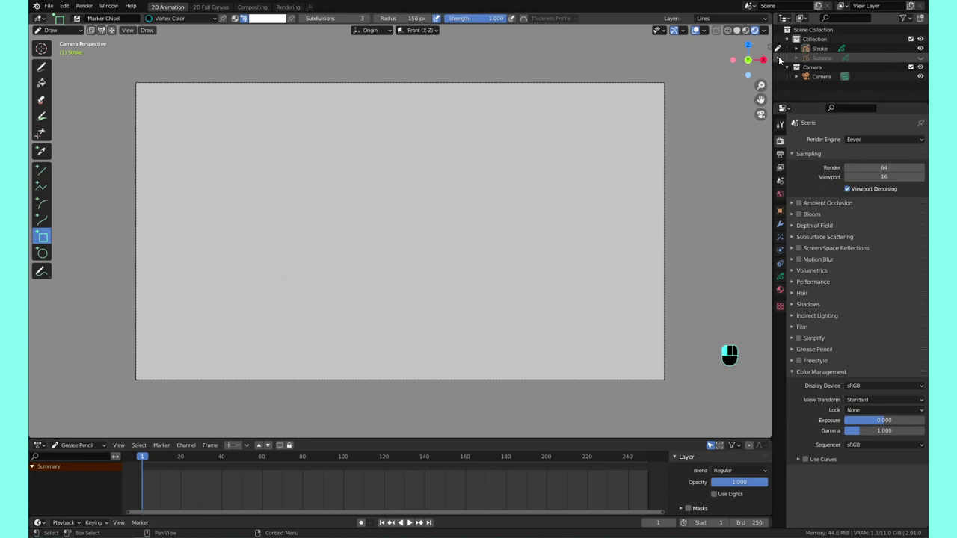
Step: Unhide the Suzanne object and select the Stroke object in Draw mode
{"action": "key", "text": "alt+h"}
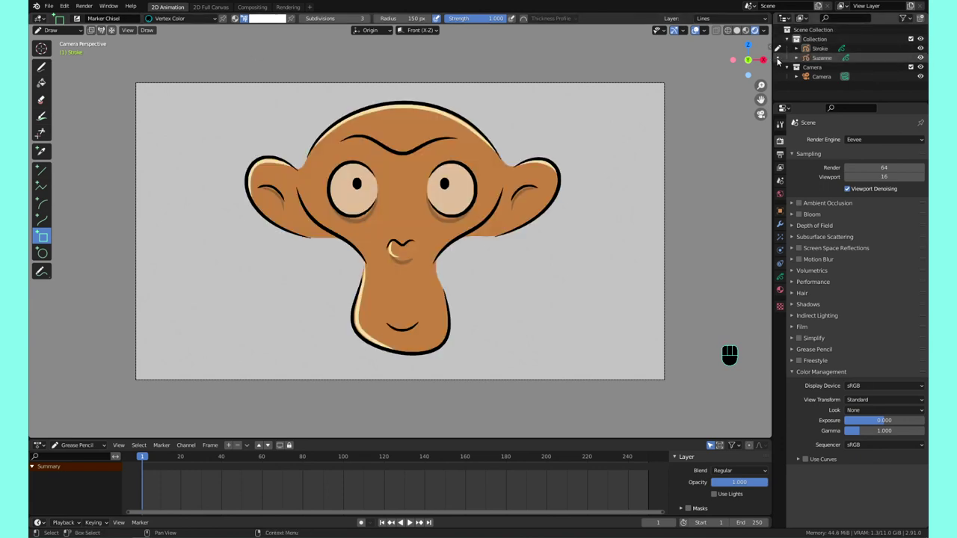
{"action": "left_click", "coordinate": [778, 50]}
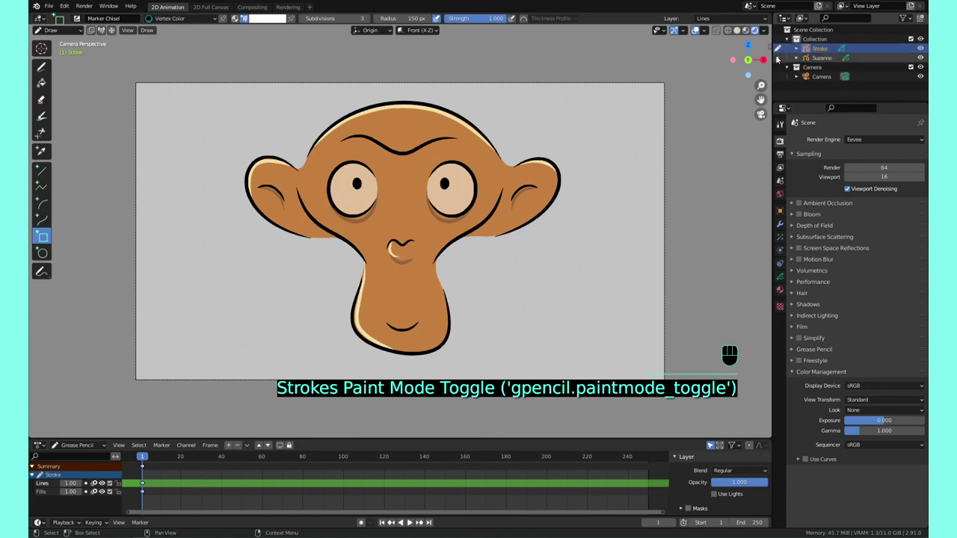